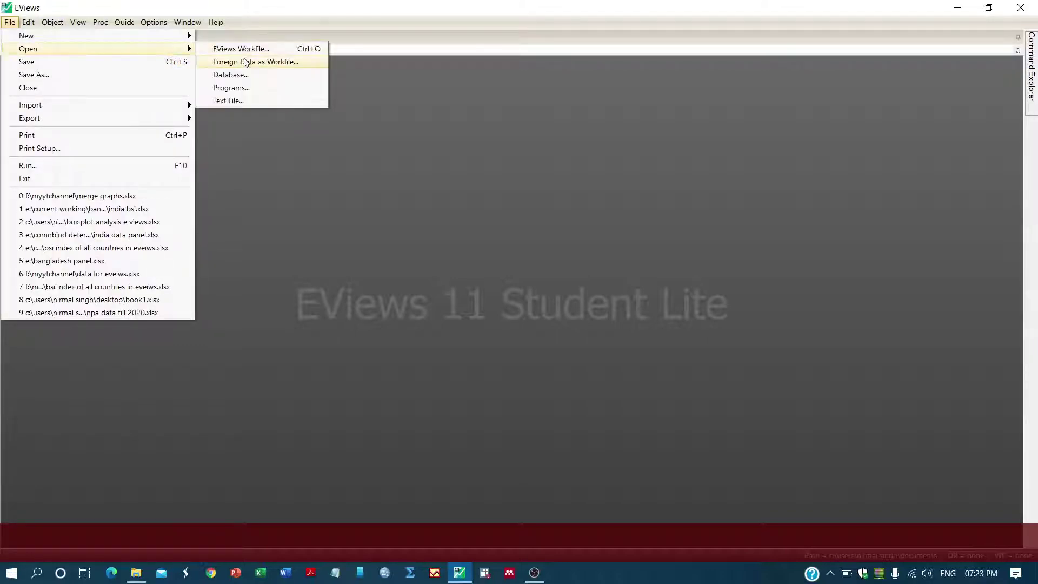
# Step: Open the Excel file "merge graphs" from the myytchannel folder on drive F: as a foreign data workfile
pyautogui.click(244, 62)
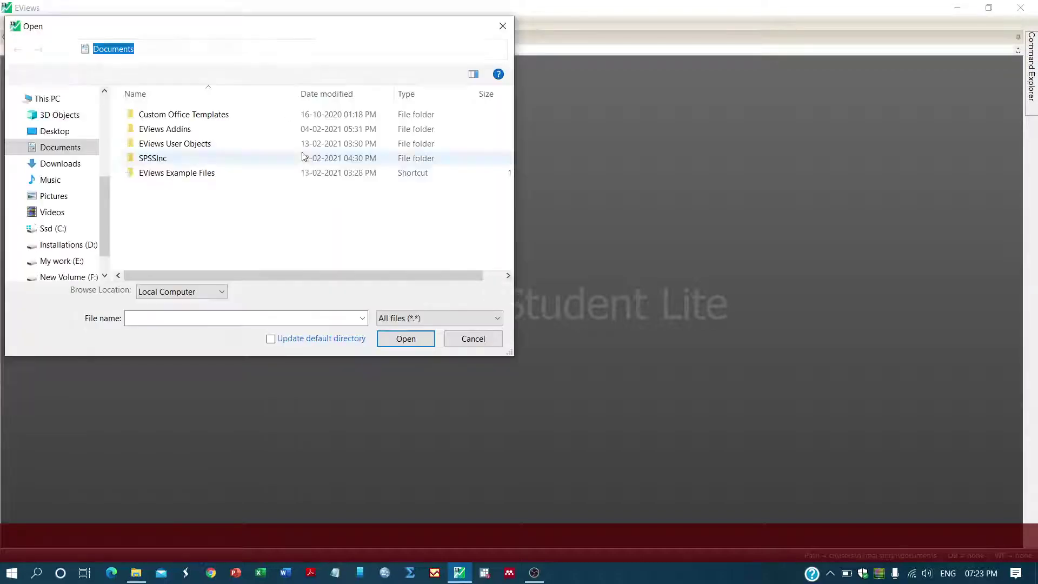
pyautogui.click(106, 275)
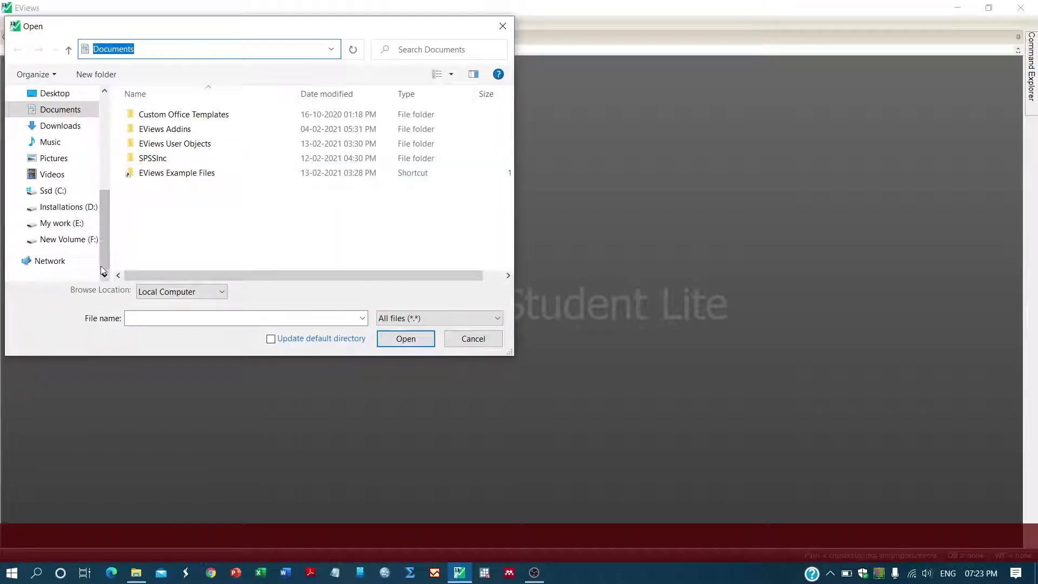
pyautogui.click(82, 243)
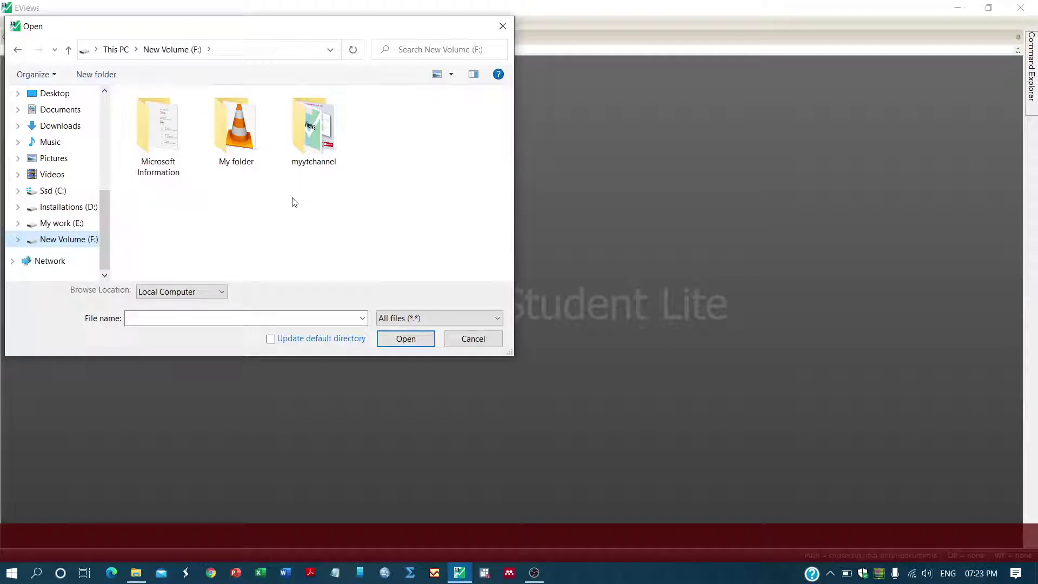
pyautogui.doubleClick(315, 132)
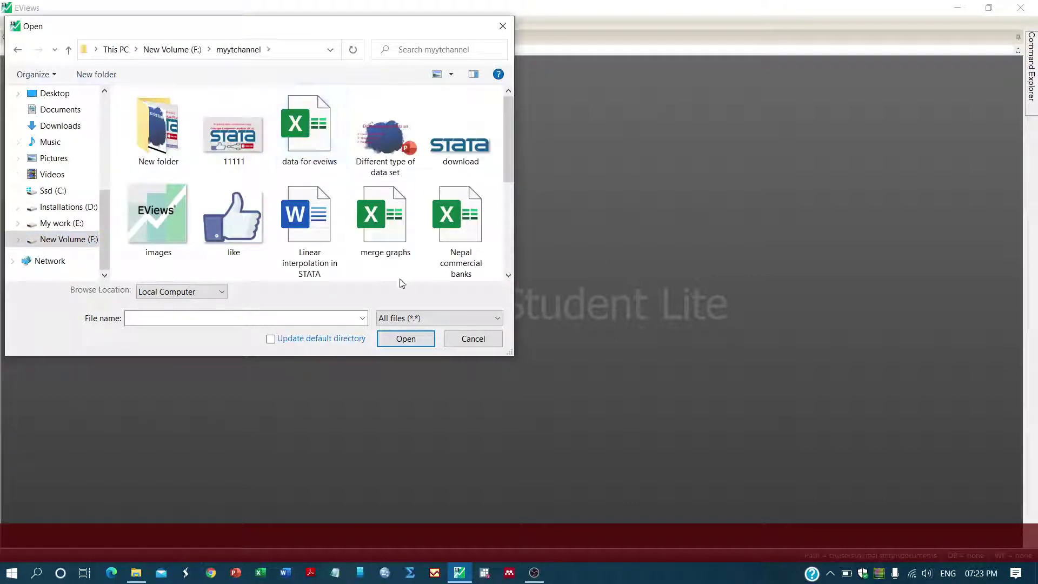
pyautogui.doubleClick(386, 238)
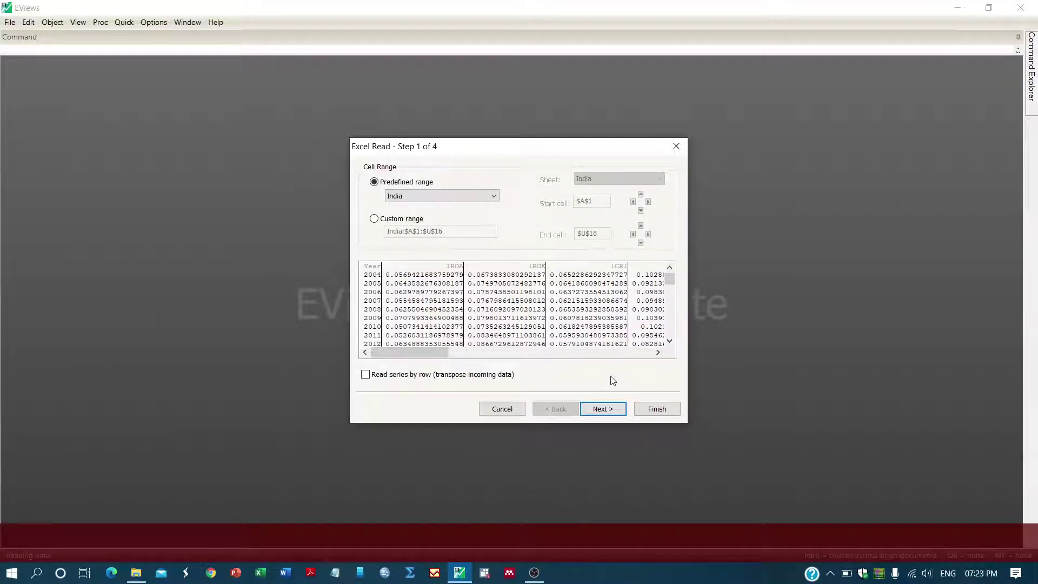
# Step: Import the predefined India range with the default read settings and no link to the source, and enlarge the workfile window
pyautogui.click(603, 410)
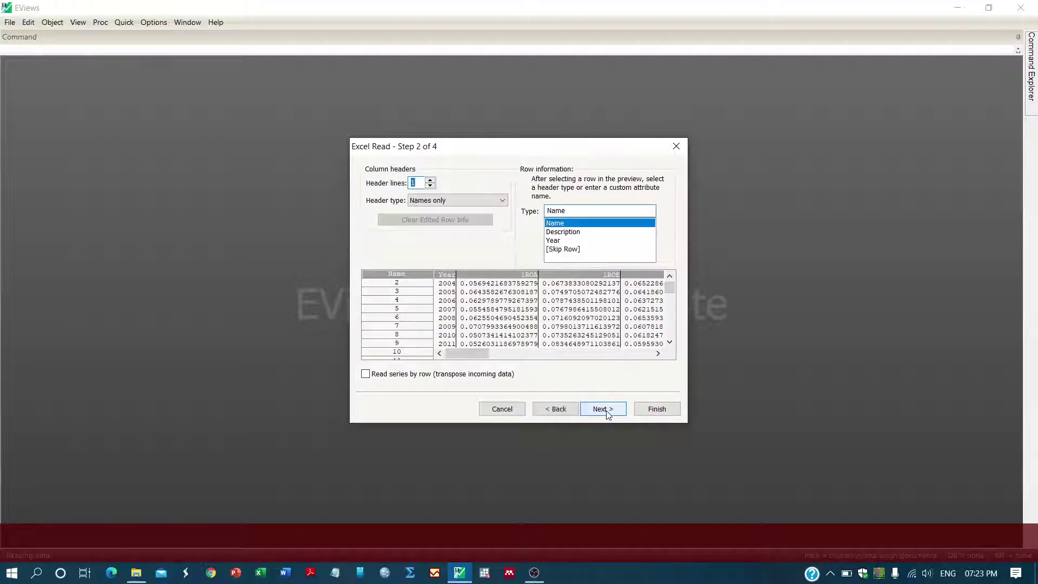
pyautogui.click(603, 410)
pyautogui.click(657, 410)
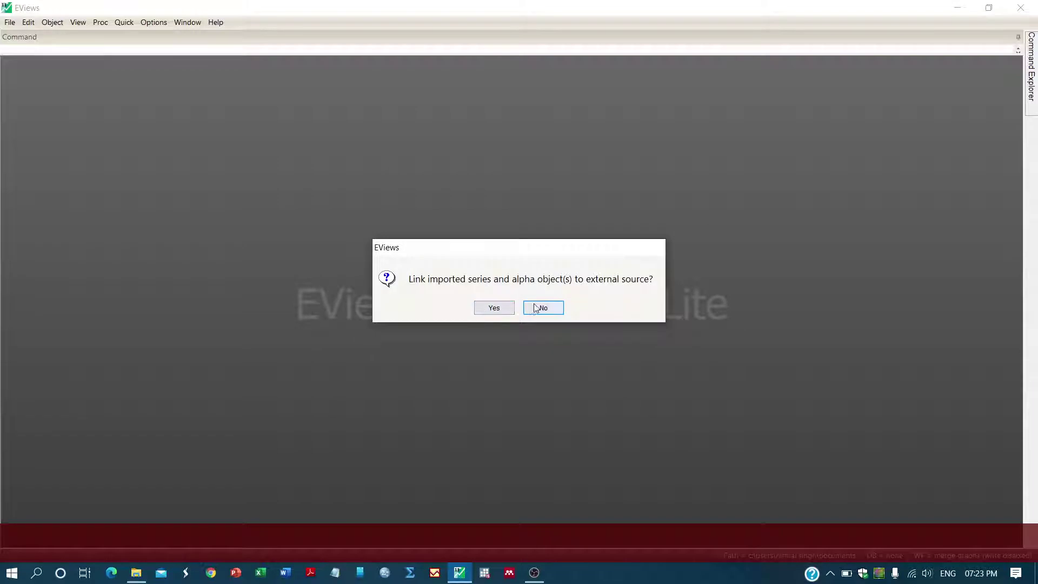
pyautogui.click(532, 309)
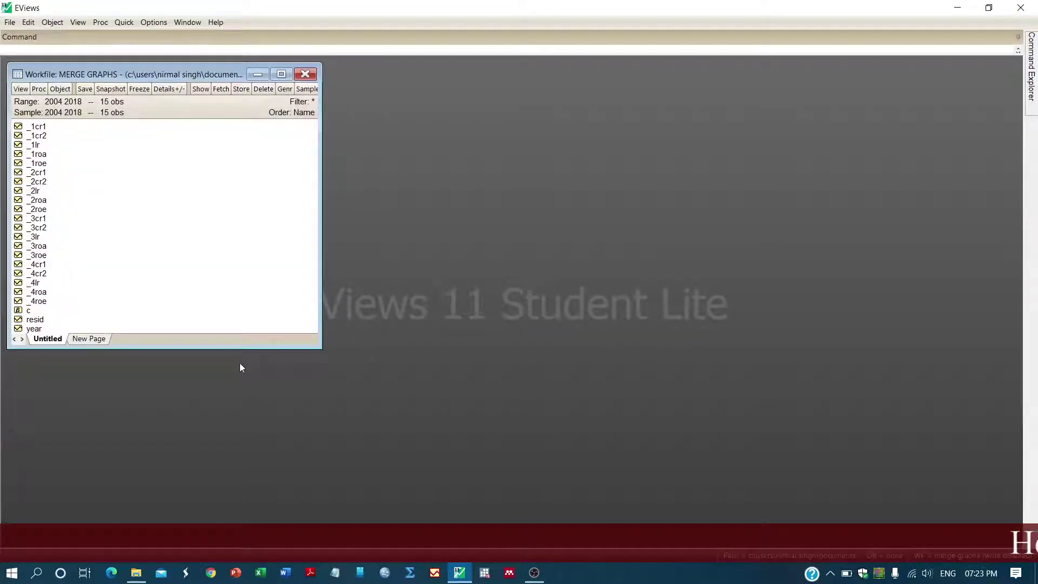
pyautogui.moveTo(236, 348); pyautogui.dragTo(236, 414)
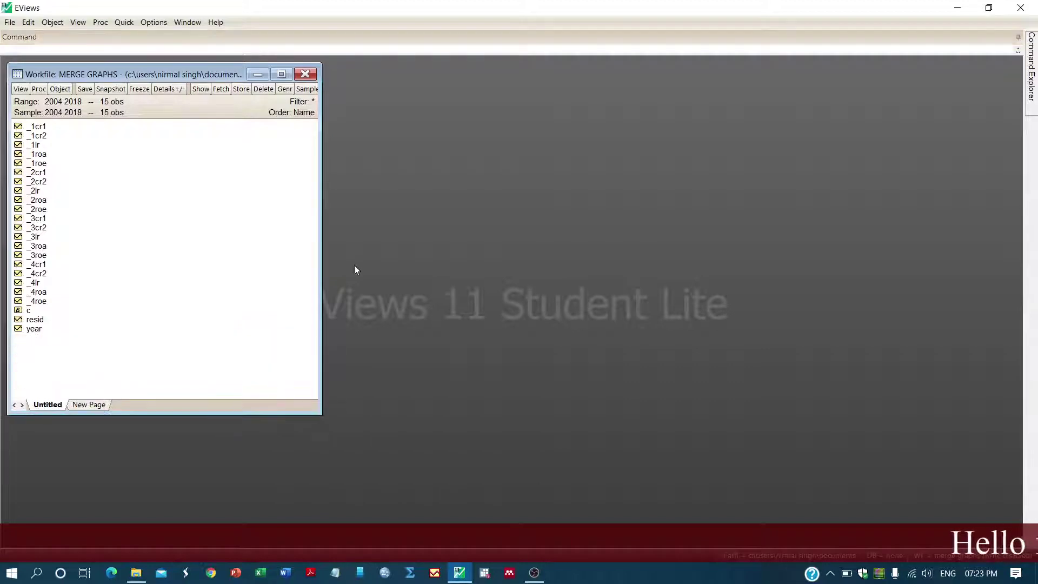
pyautogui.moveTo(320, 274); pyautogui.dragTo(371, 278)
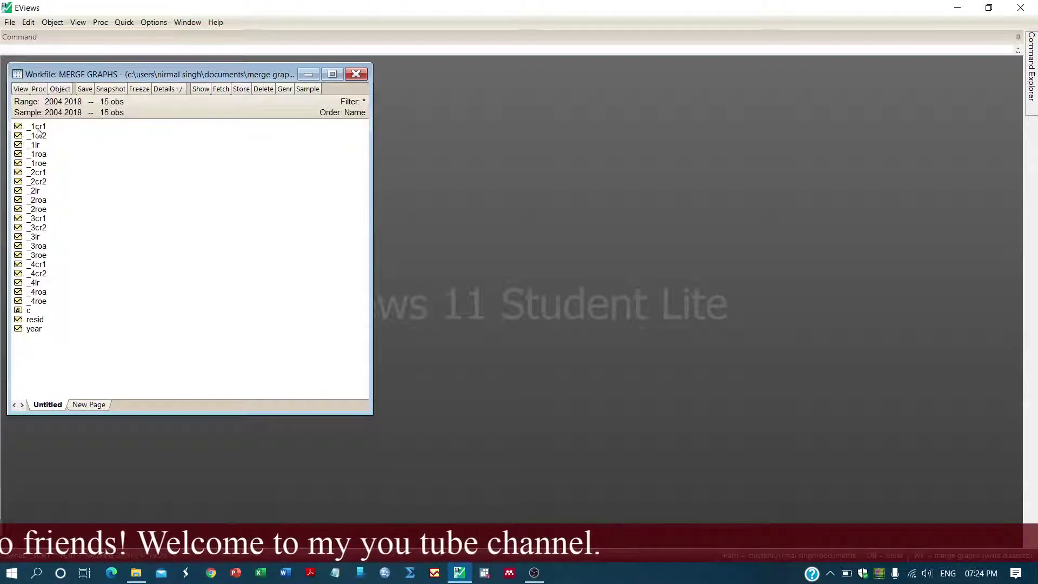
# Step: Open the five series _1cr1, _1cr2, _1lr, _1roa and _1roe together as a group
pyautogui.rightClick(40, 165)
pyautogui.moveTo(81, 171)
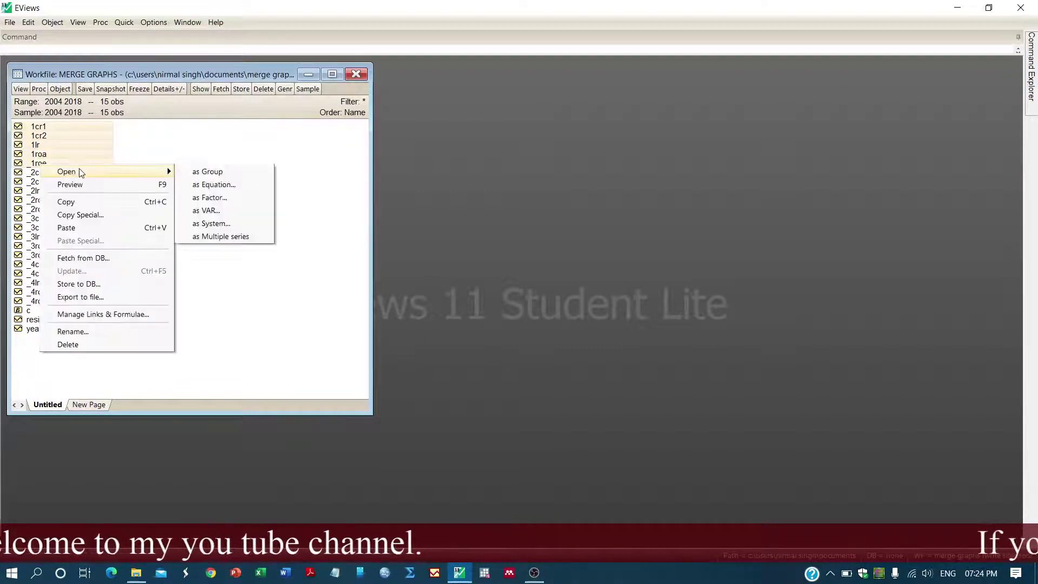
pyautogui.click(211, 172)
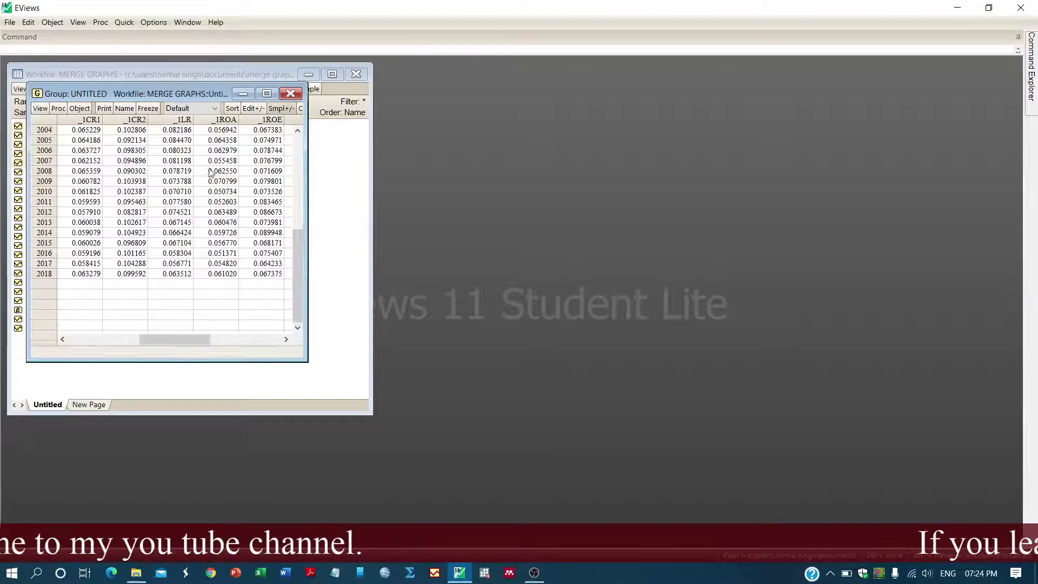
# Step: Plot the group as a single Line & Symbol graph of raw data, and place its window enlarged beside the workfile
pyautogui.click(40, 110)
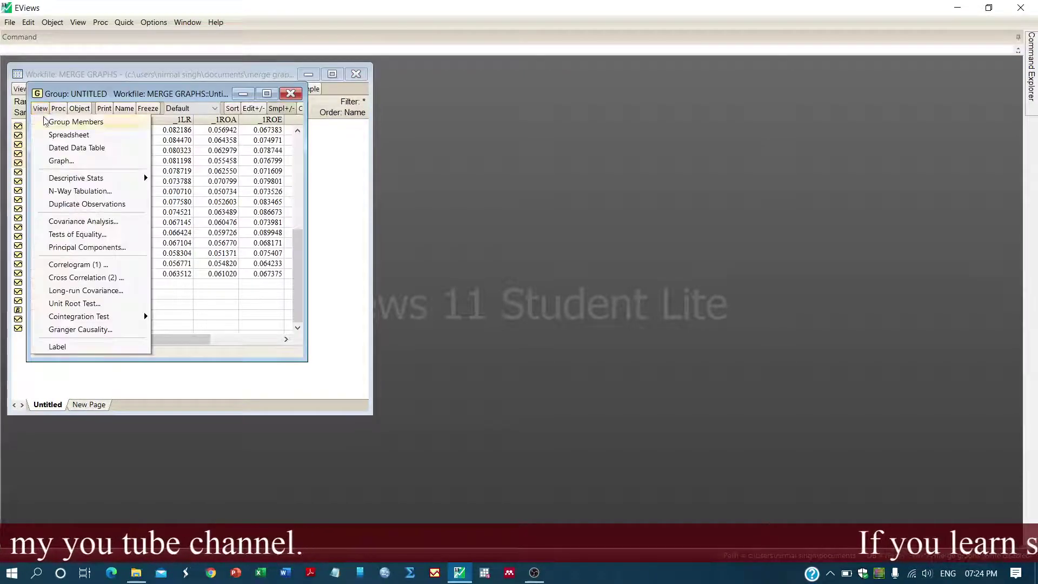
pyautogui.click(78, 162)
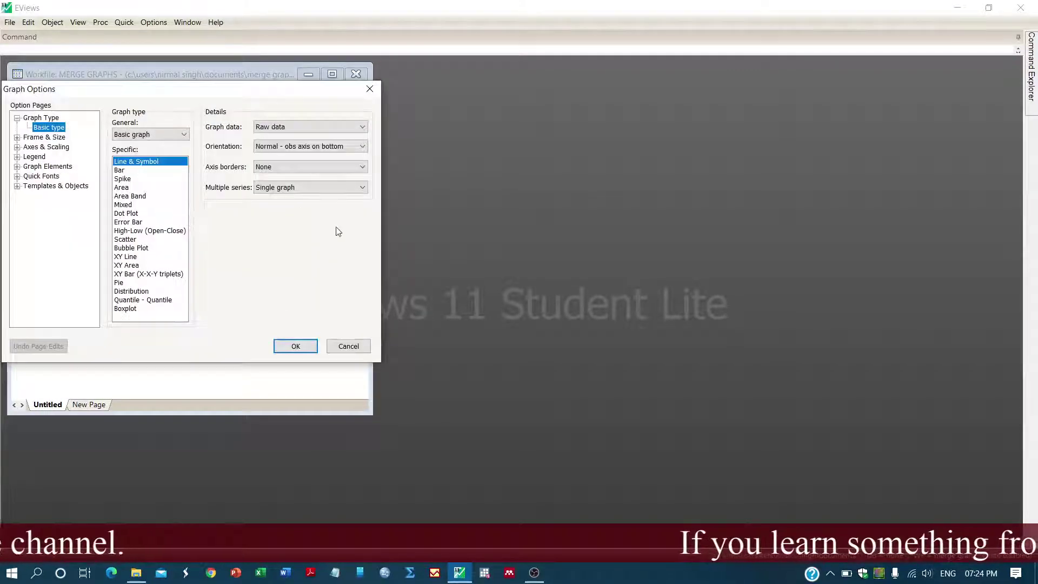
pyautogui.click(296, 347)
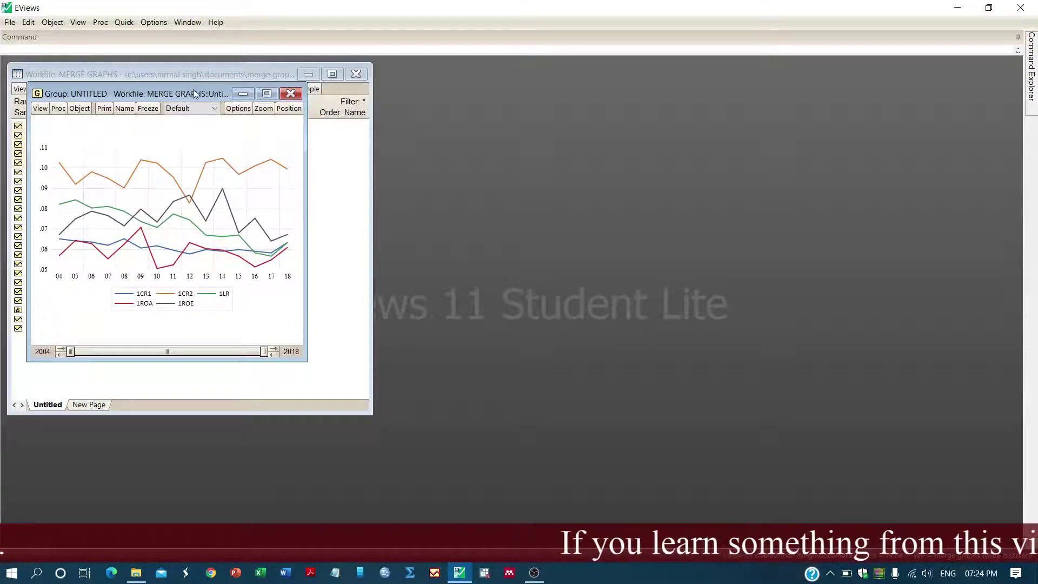
pyautogui.moveTo(195, 94); pyautogui.dragTo(546, 113)
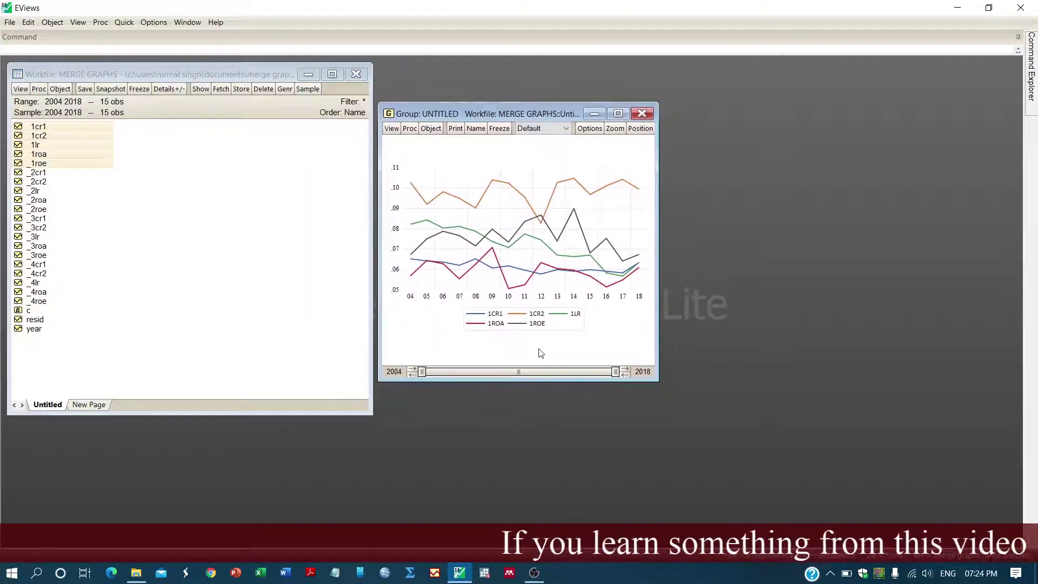
pyautogui.moveTo(534, 377); pyautogui.dragTo(535, 396)
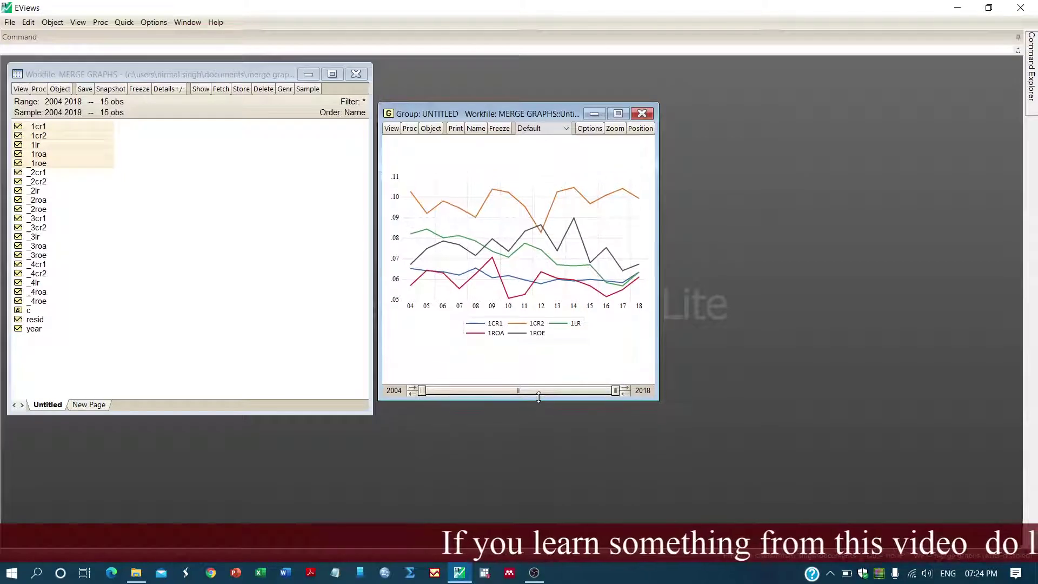
pyautogui.moveTo(699, 245); pyautogui.dragTo(713, 245)
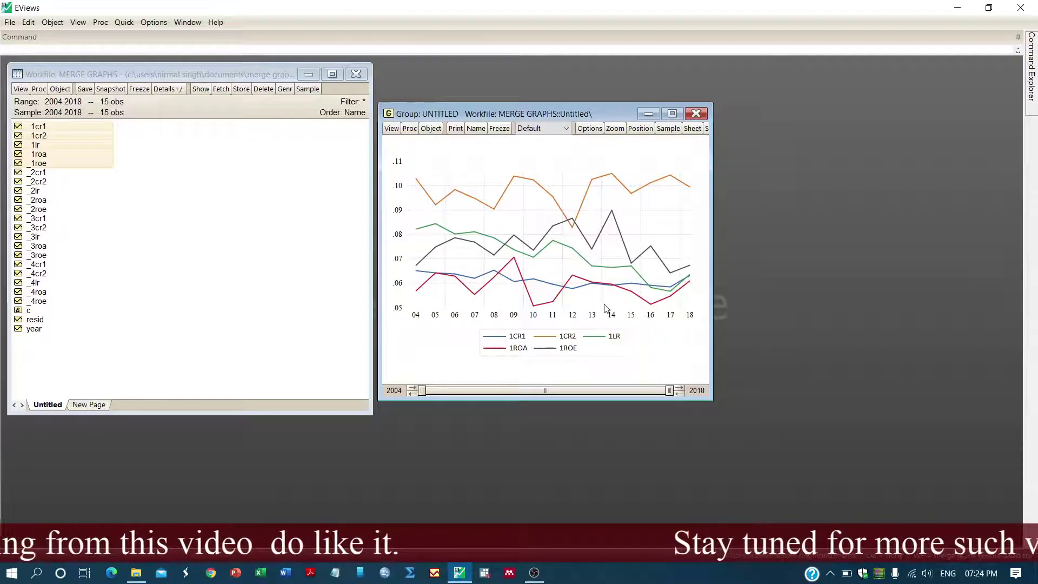
# Step: Freeze the graph of the first five series with graph updating off, and name it graph01
pyautogui.click(499, 128)
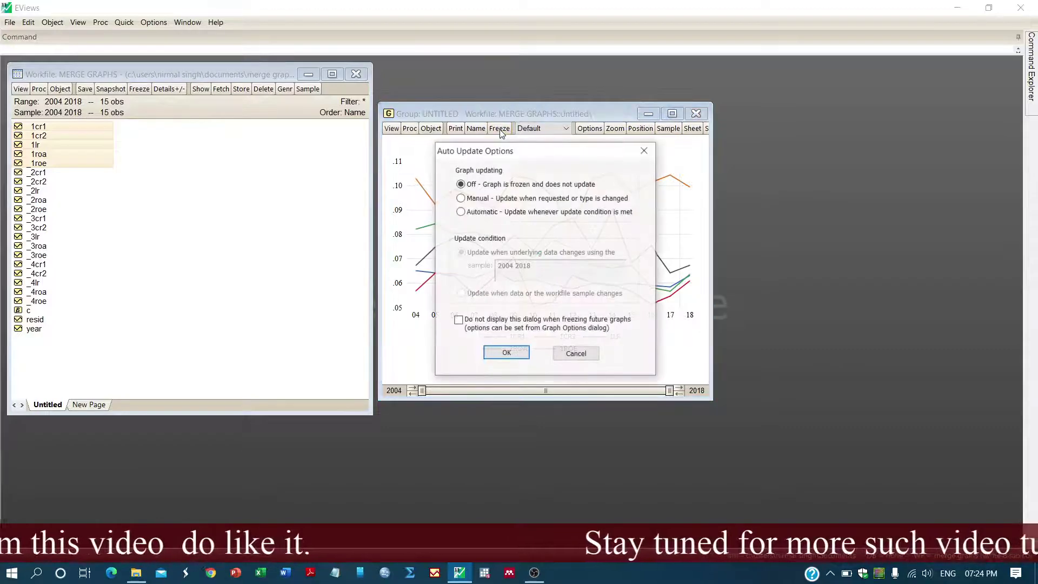
pyautogui.click(508, 353)
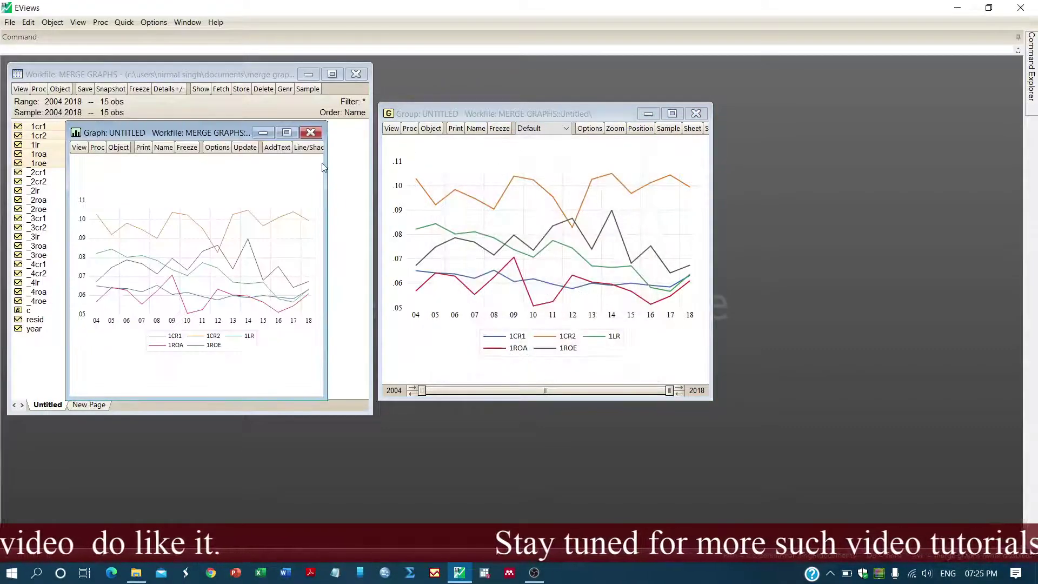
pyautogui.click(164, 148)
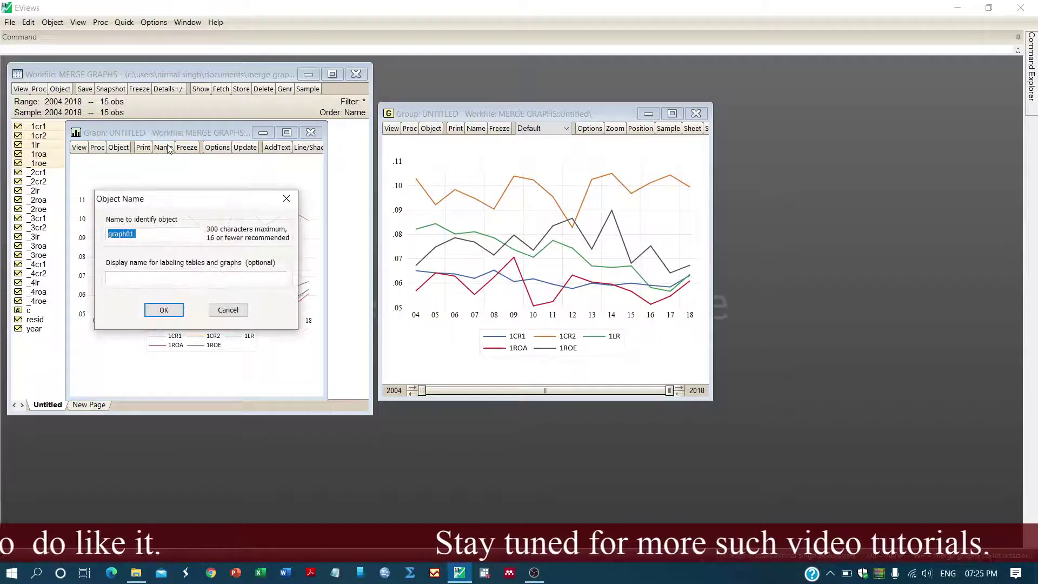
pyautogui.click(164, 309)
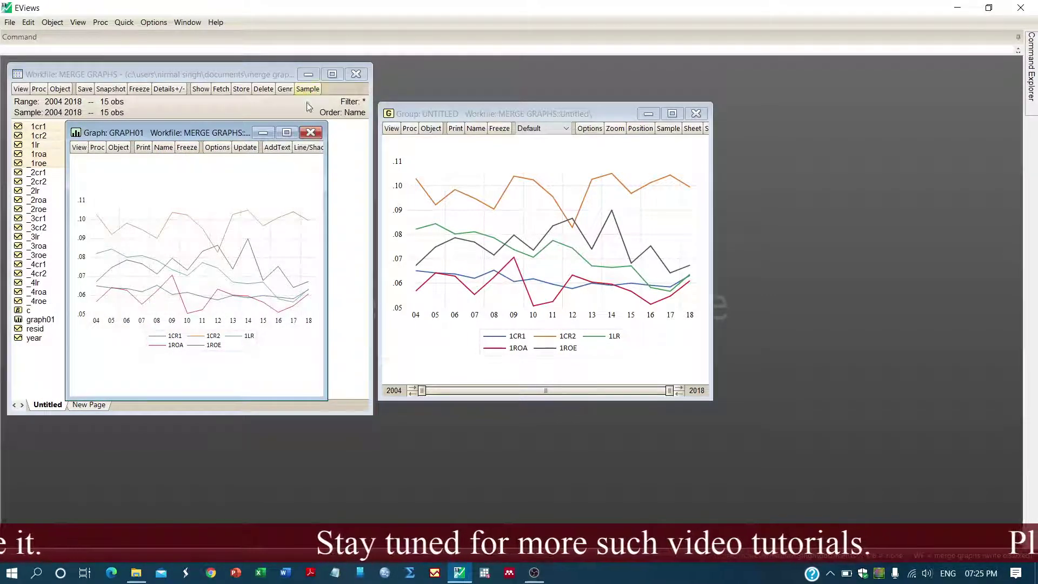
# Step: Close the graph01 window and delete the untitled group of the first five series
pyautogui.click(311, 133)
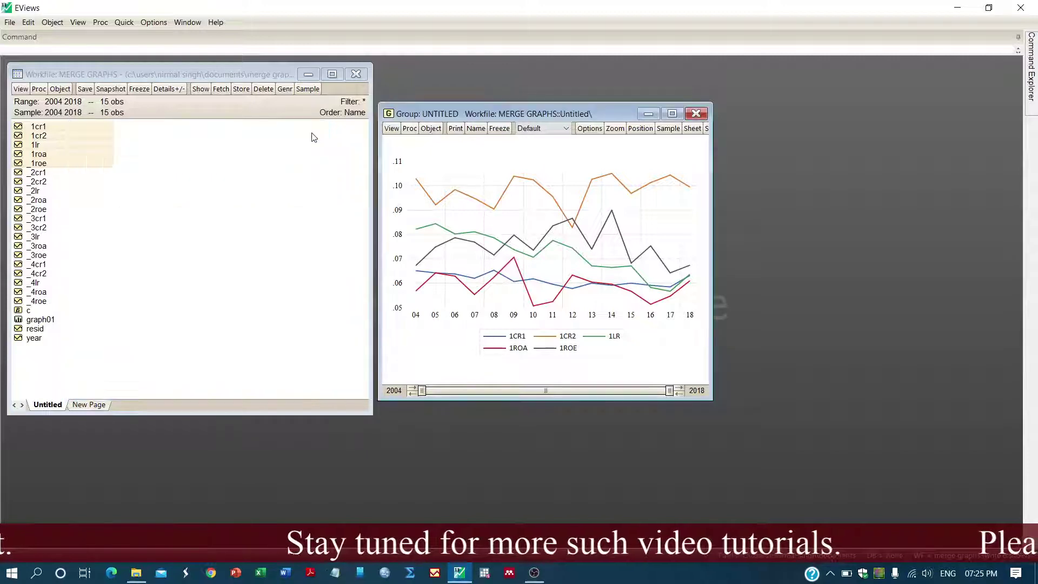
pyautogui.click(696, 114)
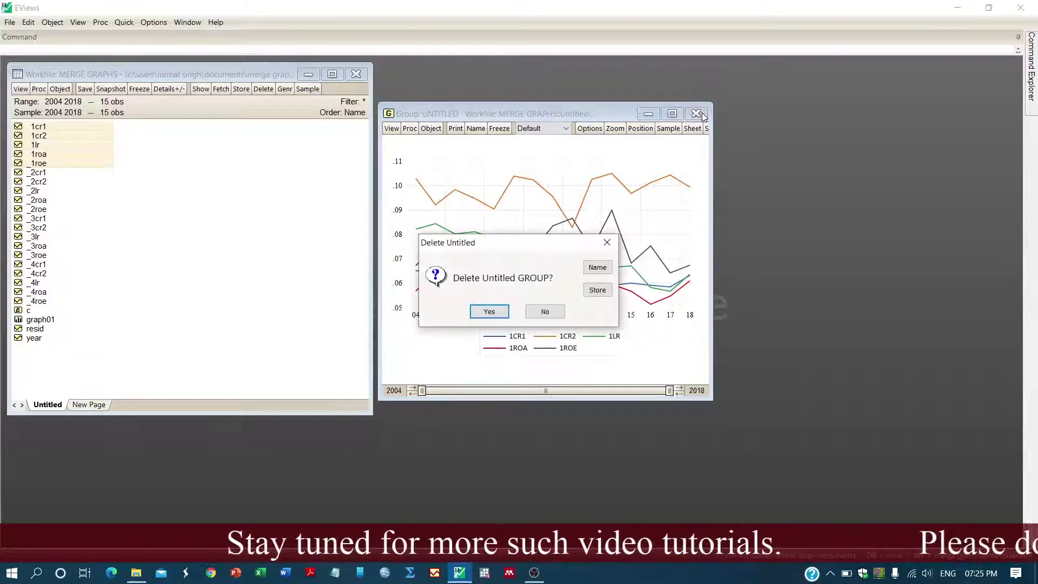
pyautogui.click(490, 312)
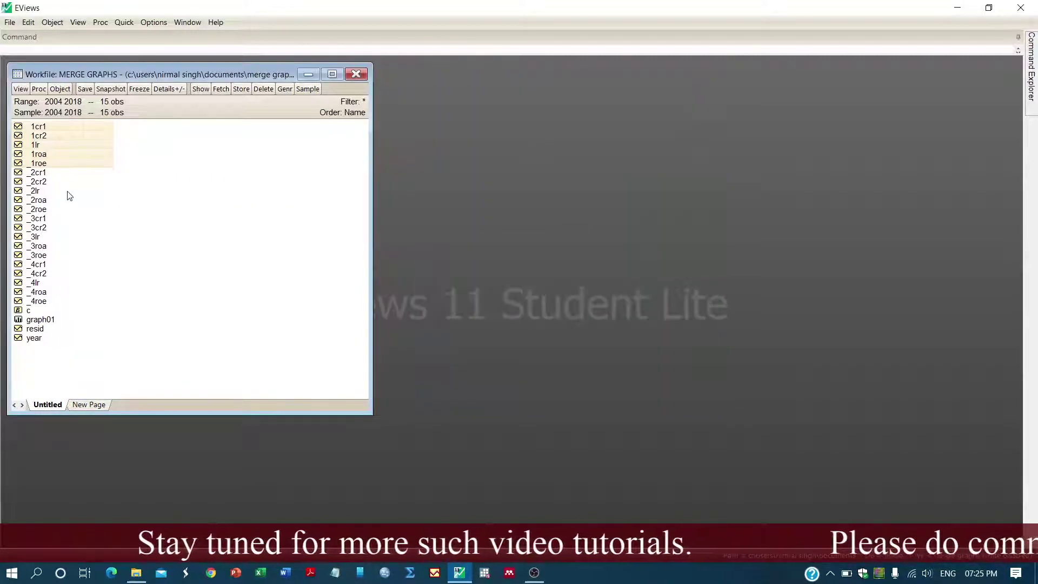
# Step: Open the five series _2cr1, _2cr2, _2lr, _2roa and _2roe together as a group
pyautogui.click(39, 173)
pyautogui.moveTo(39, 173); pyautogui.dragTo(42, 214)
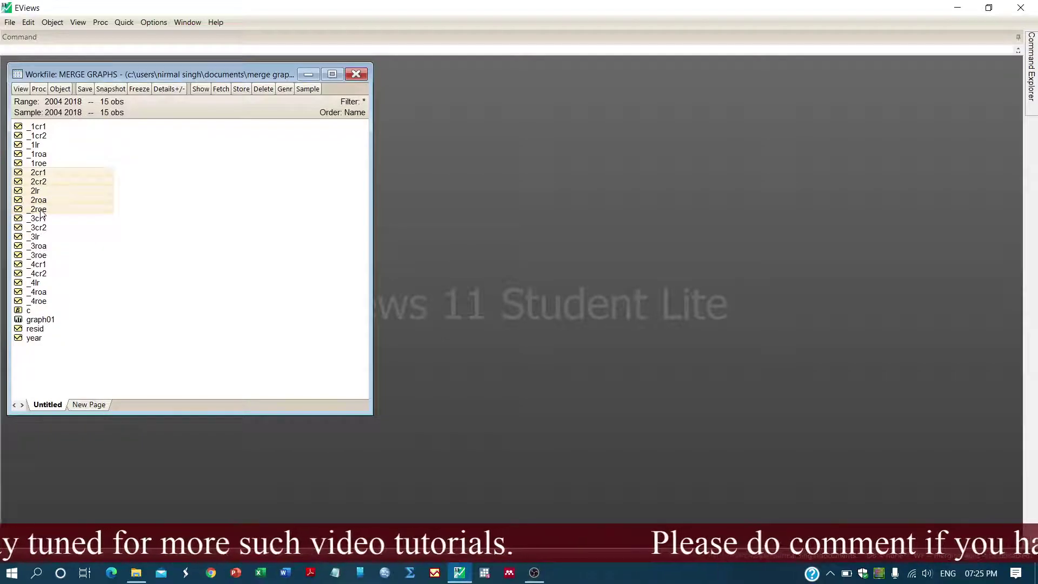
pyautogui.rightClick(40, 212)
pyautogui.moveTo(102, 223)
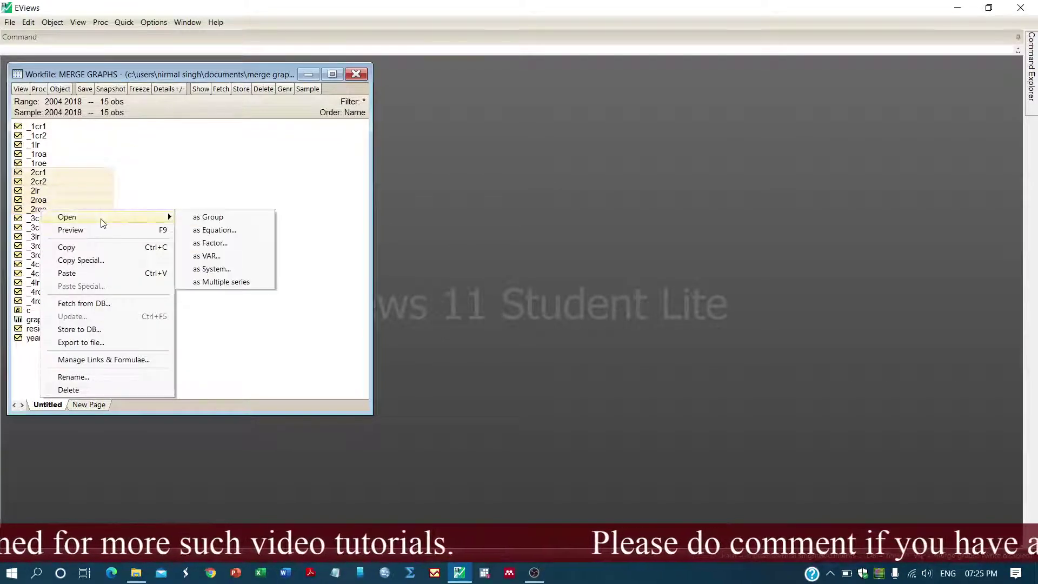
pyautogui.click(219, 220)
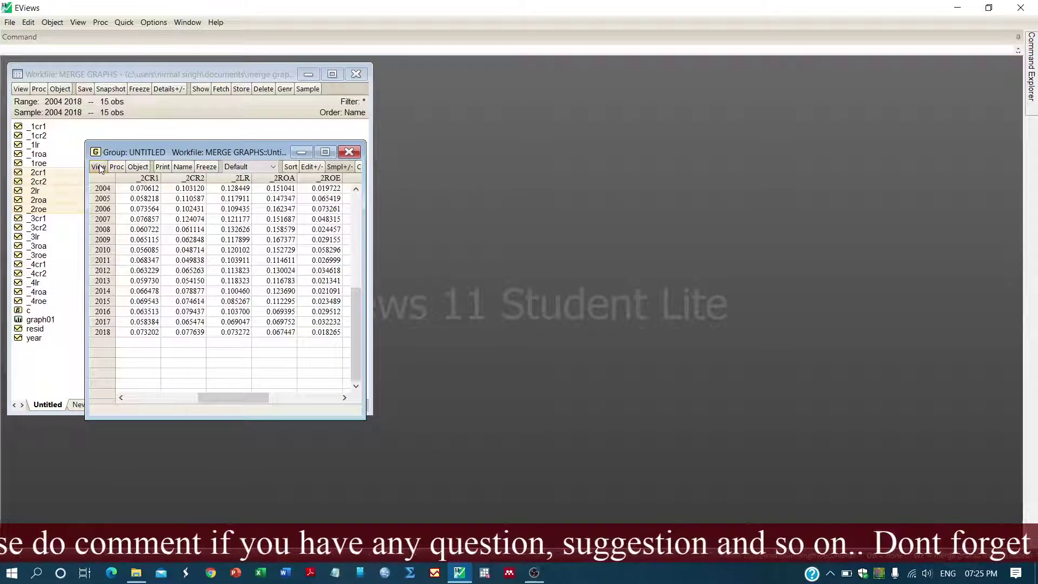
# Step: Plot the second group as a single Line & Symbol graph of raw data, and move its window beside the workfile
pyautogui.click(99, 167)
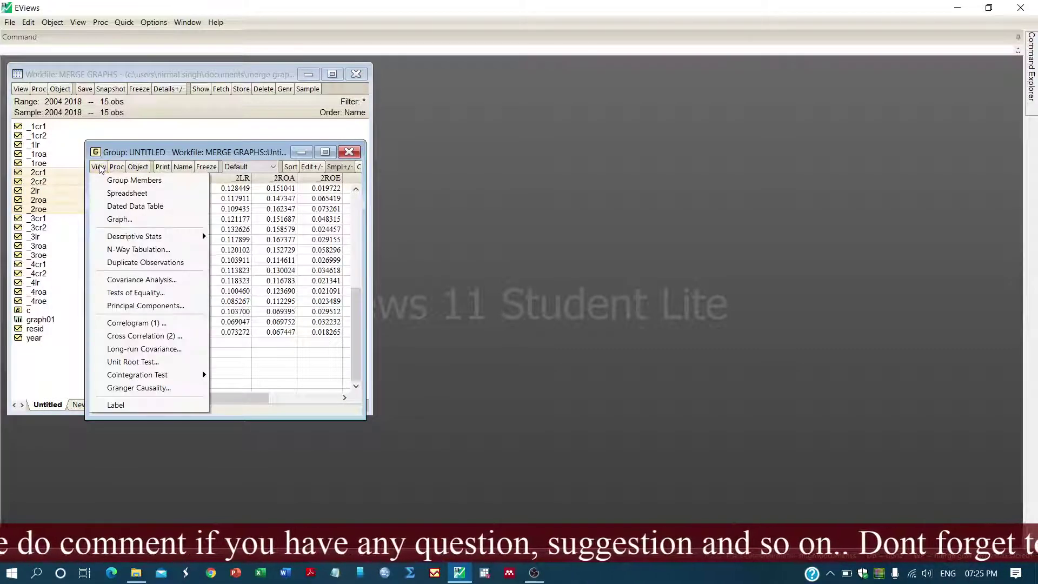
pyautogui.click(156, 218)
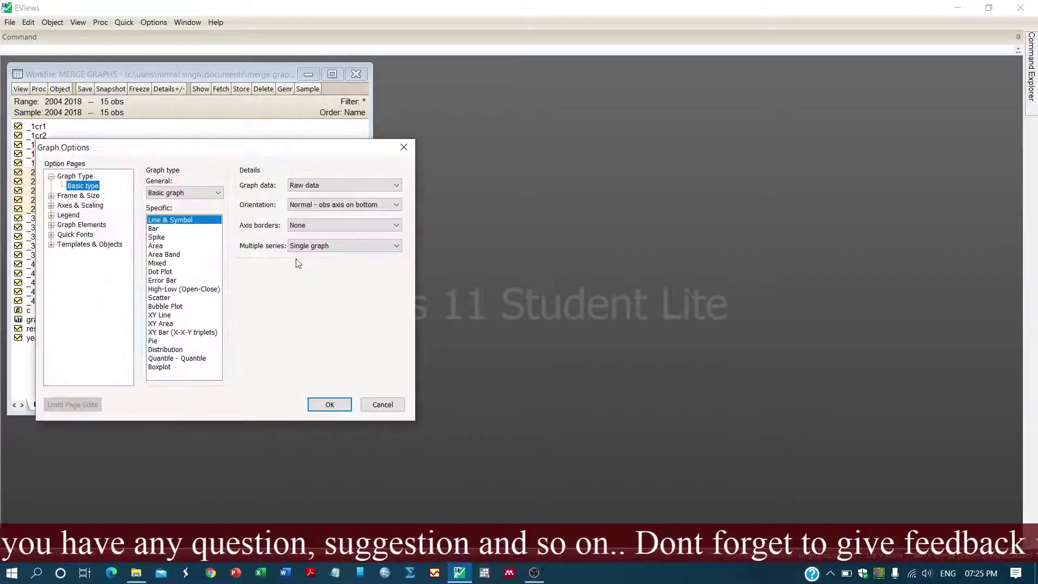
pyautogui.click(340, 406)
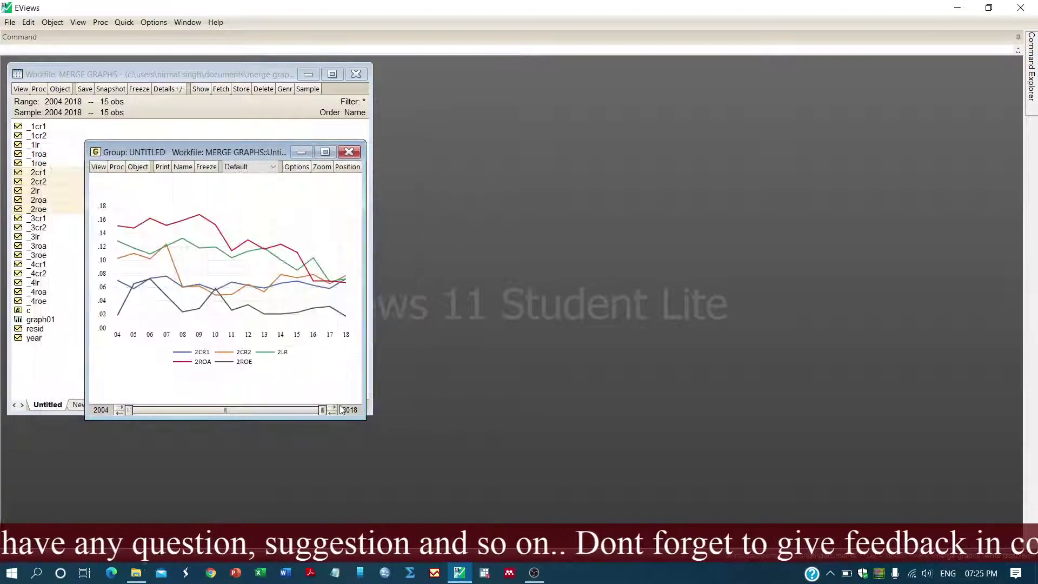
pyautogui.moveTo(241, 153); pyautogui.dragTo(560, 120)
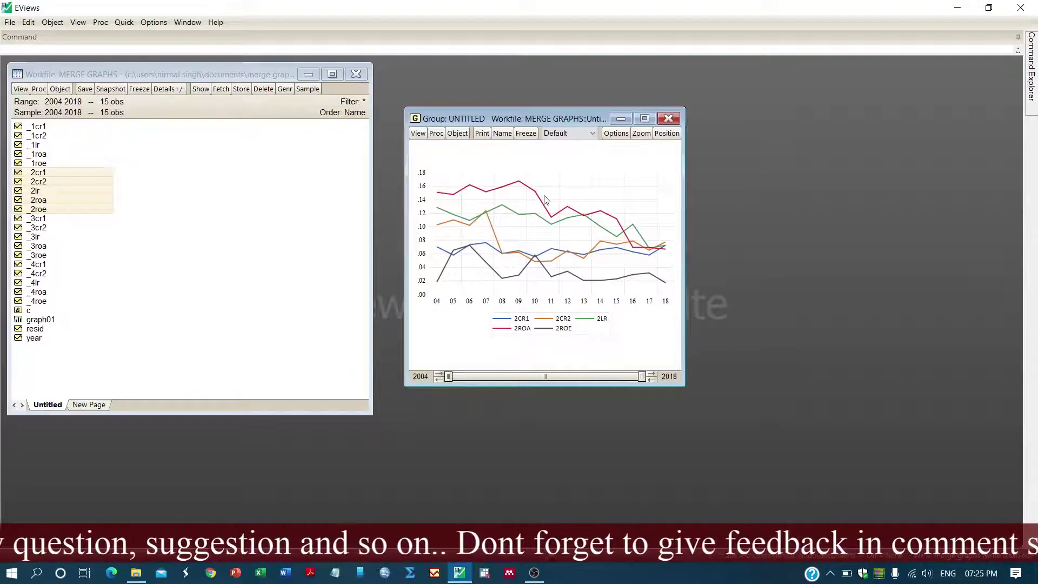
# Step: Freeze the graph of the second five series with graph updating off, and name it graph02
pyautogui.click(524, 135)
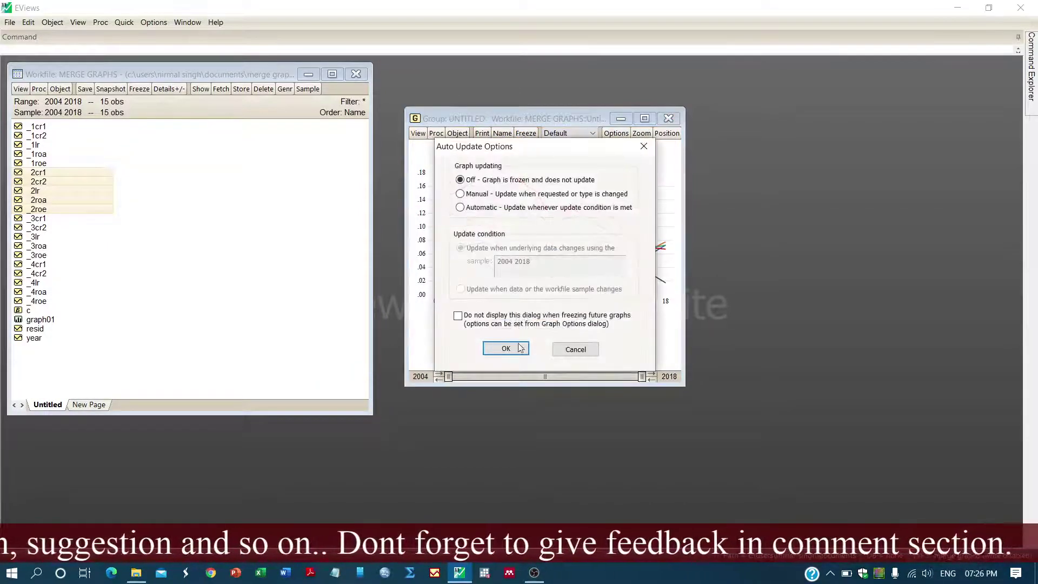
pyautogui.click(518, 349)
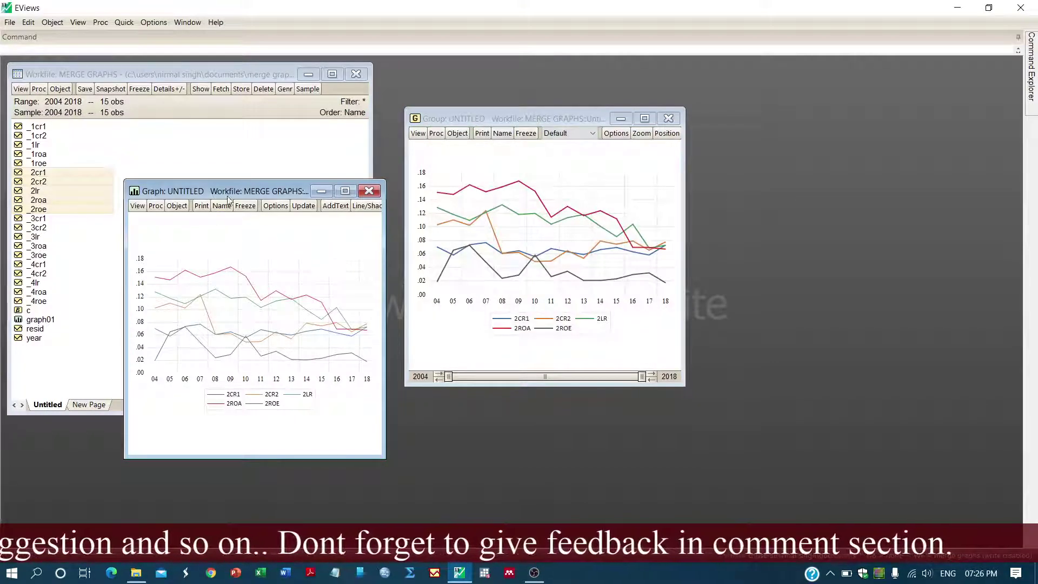
pyautogui.click(222, 205)
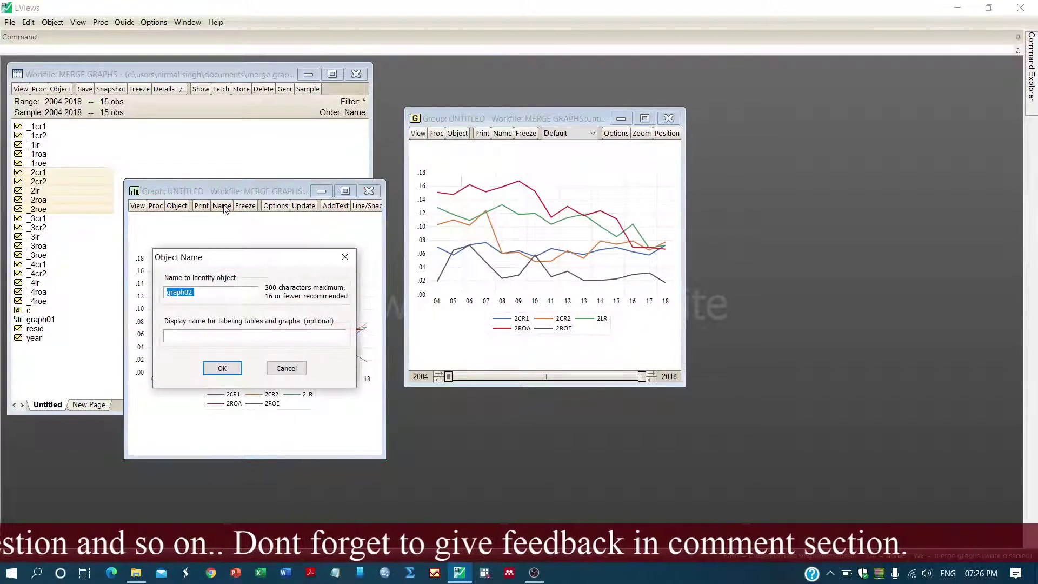
pyautogui.click(222, 368)
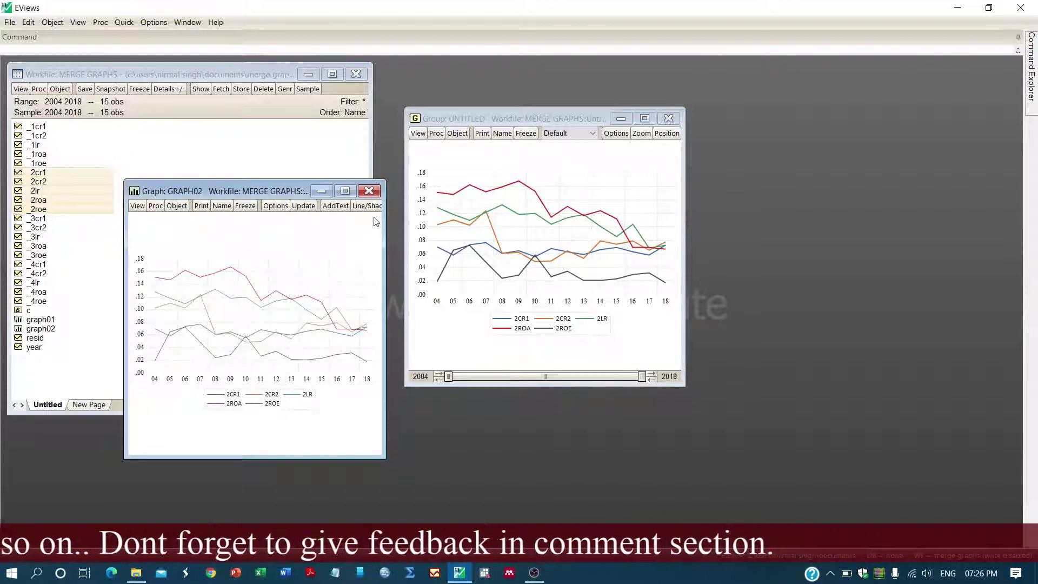
# Step: Close the graph02 window and delete the untitled group of the second five series
pyautogui.click(369, 191)
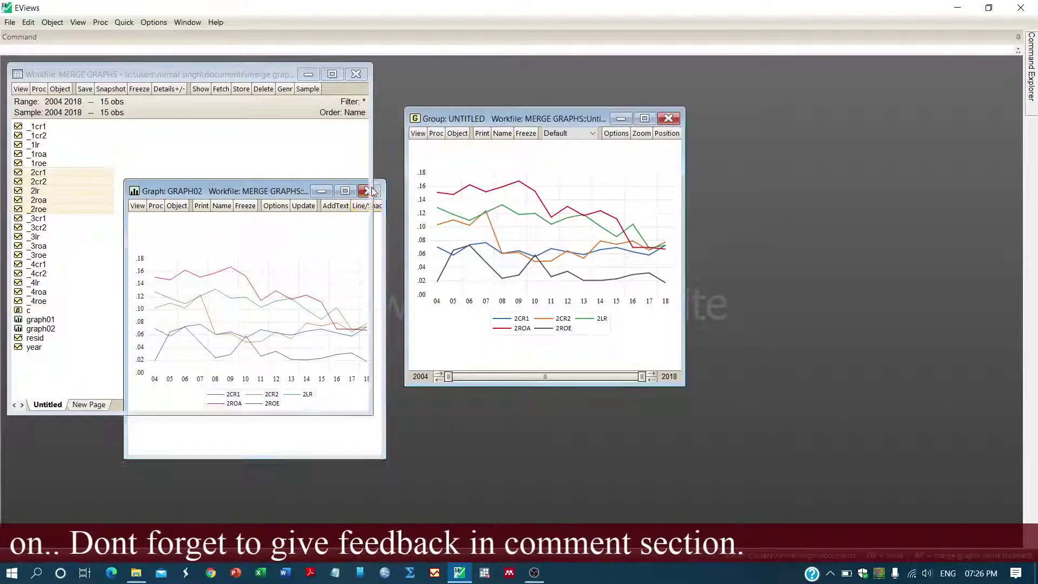
pyautogui.click(675, 119)
pyautogui.click(496, 314)
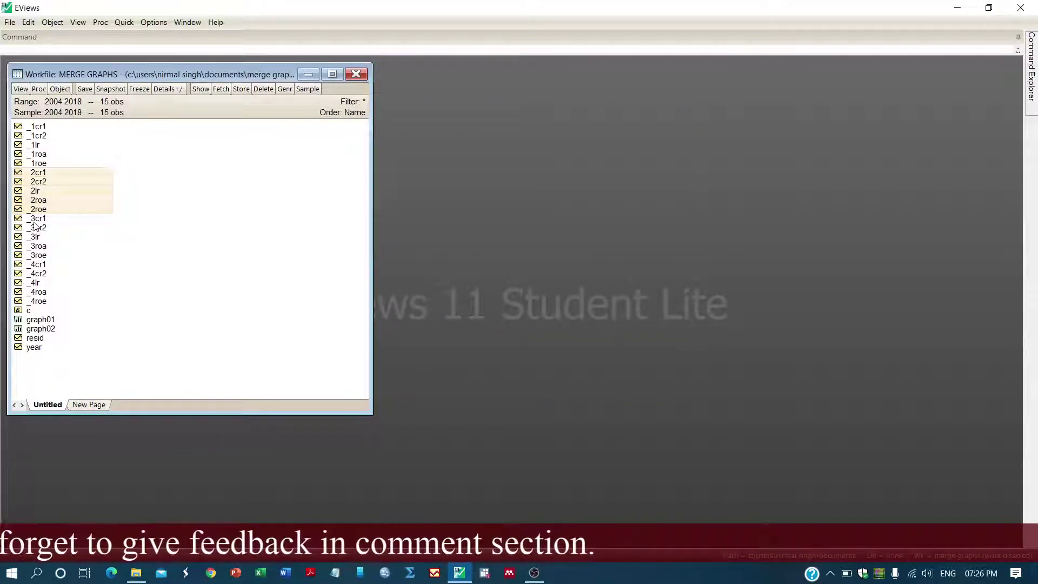
# Step: Open the five series _3cr1, _3cr2, _3lr, _3roa and _3roe together as a group
pyautogui.moveTo(34, 222); pyautogui.dragTo(44, 258)
pyautogui.rightClick(45, 261)
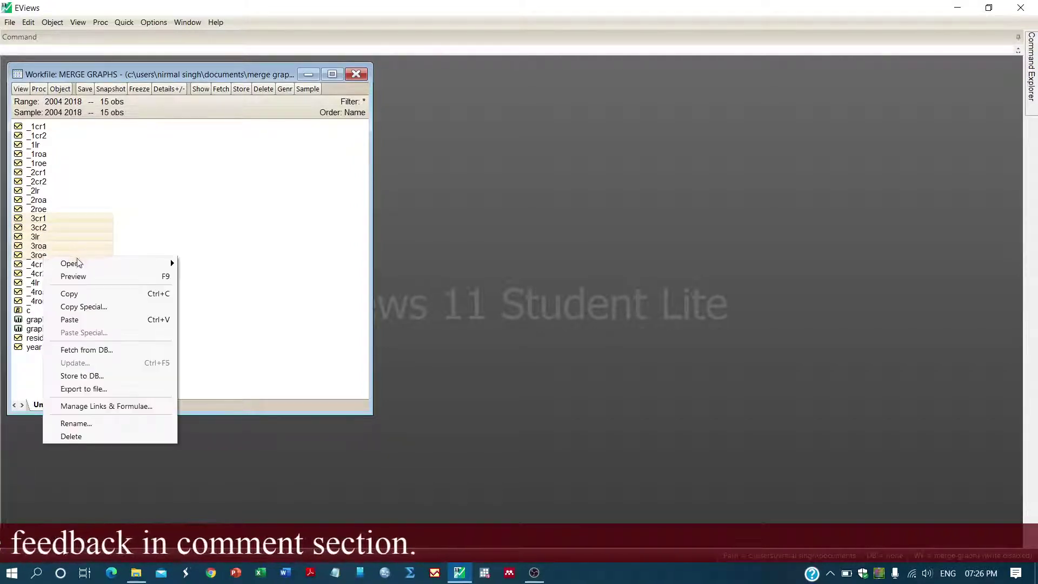
pyautogui.moveTo(80, 265)
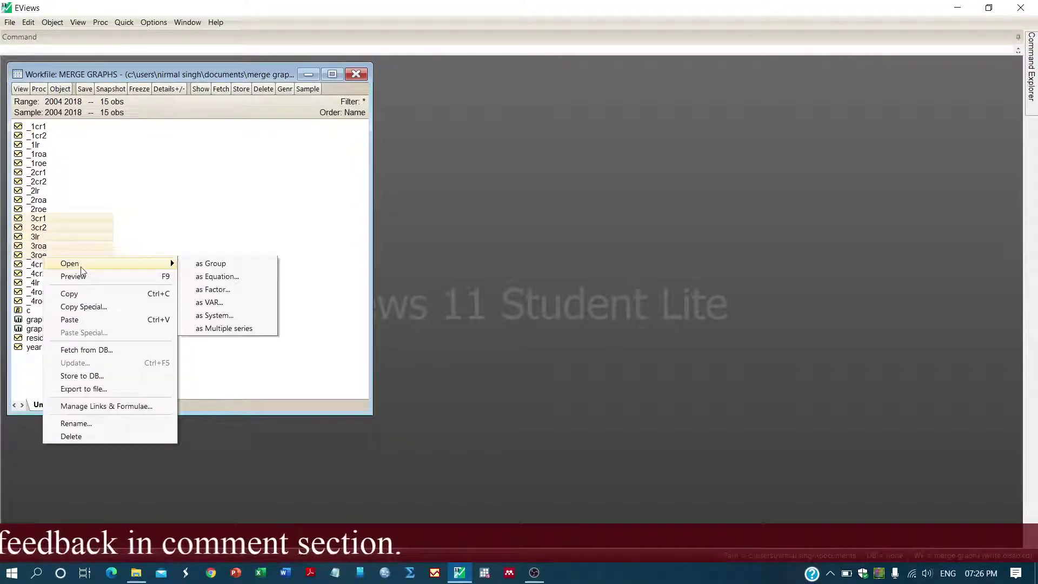
pyautogui.click(219, 266)
# Step: Plot the third group as a single Line & Symbol graph of raw data, and move its window up over the workfile's edge
pyautogui.click(162, 230)
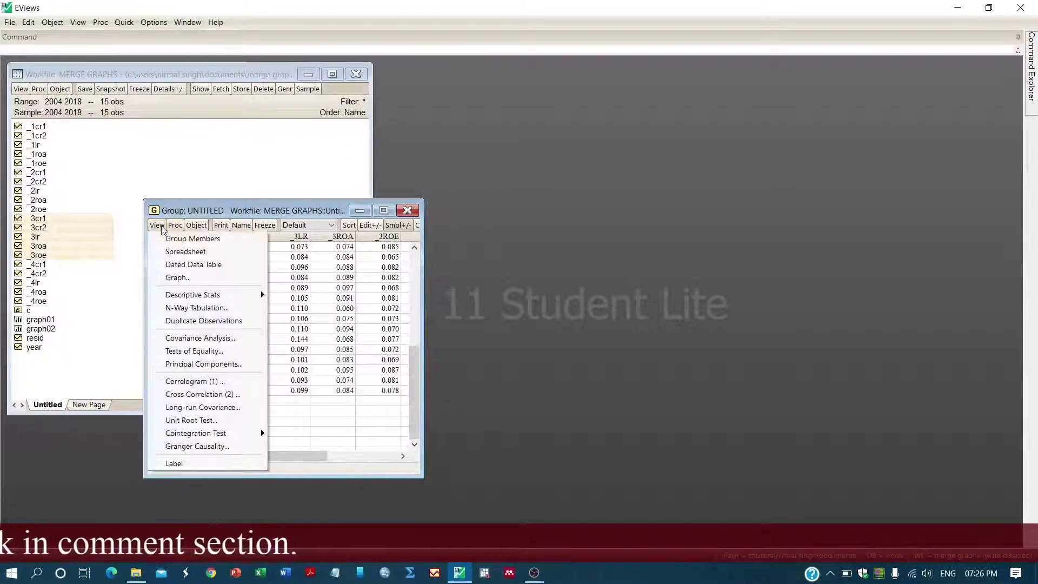
pyautogui.click(184, 278)
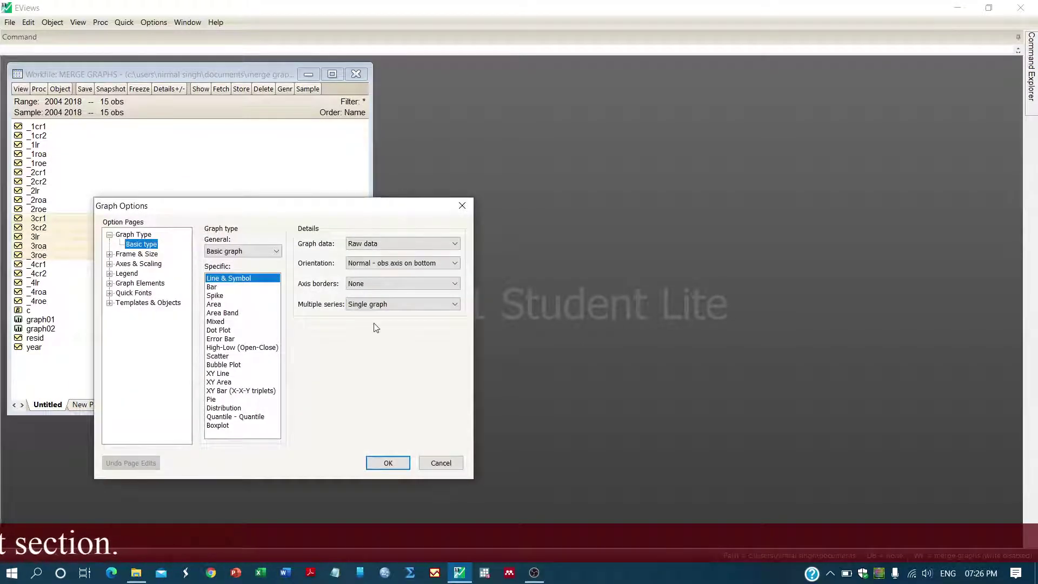
pyautogui.click(389, 463)
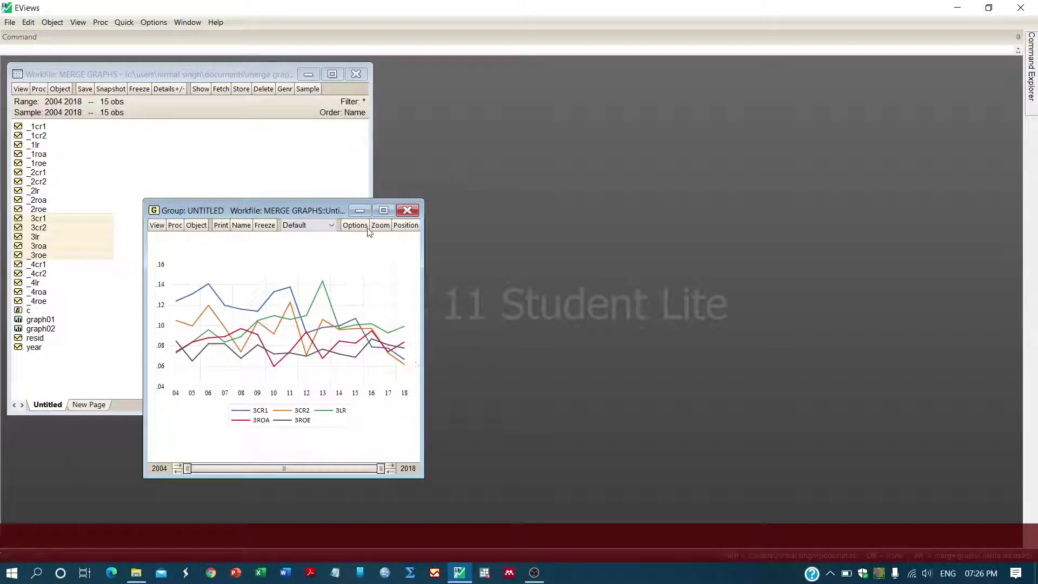
pyautogui.moveTo(341, 211); pyautogui.dragTo(472, 124)
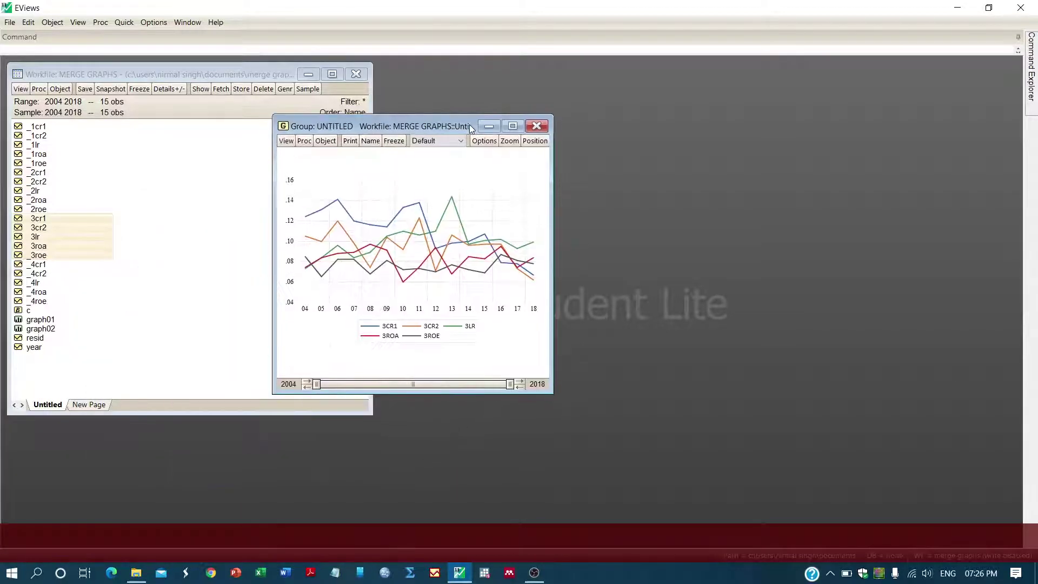
# Step: Freeze the graph of the third five series with graph updating off, and name it graph03
pyautogui.click(395, 140)
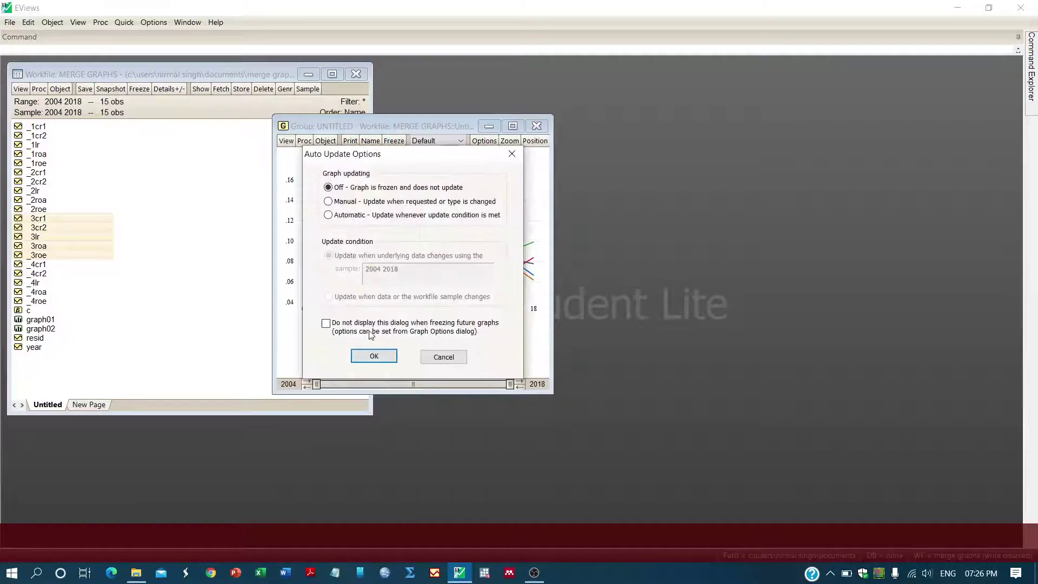
pyautogui.click(381, 356)
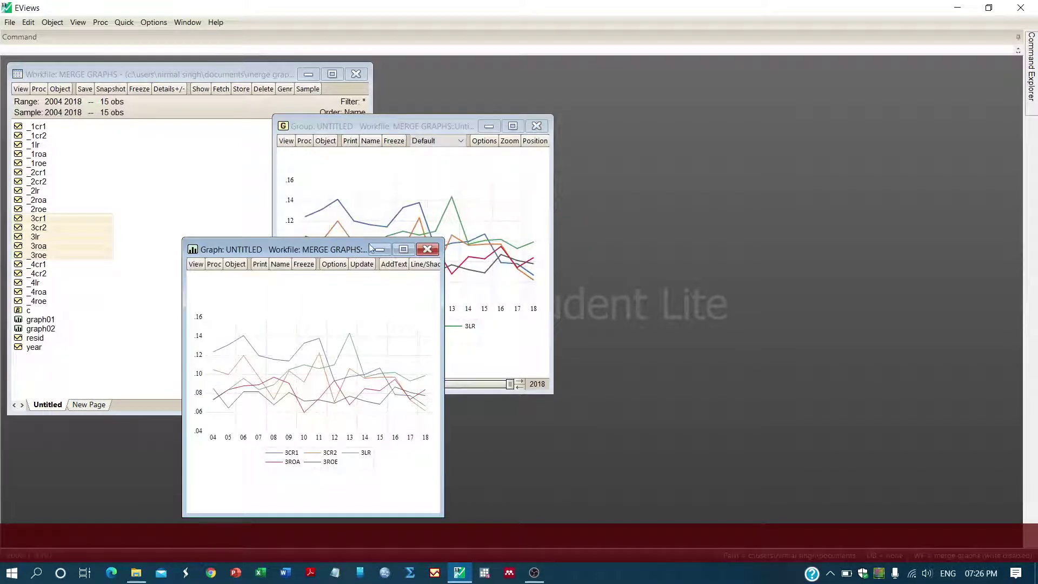
pyautogui.click(281, 265)
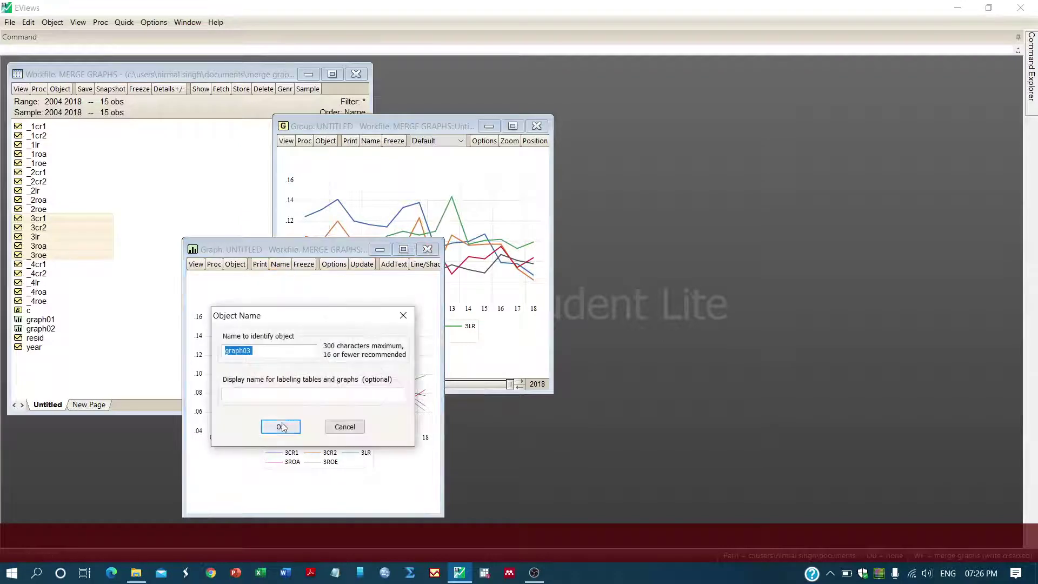
pyautogui.click(281, 427)
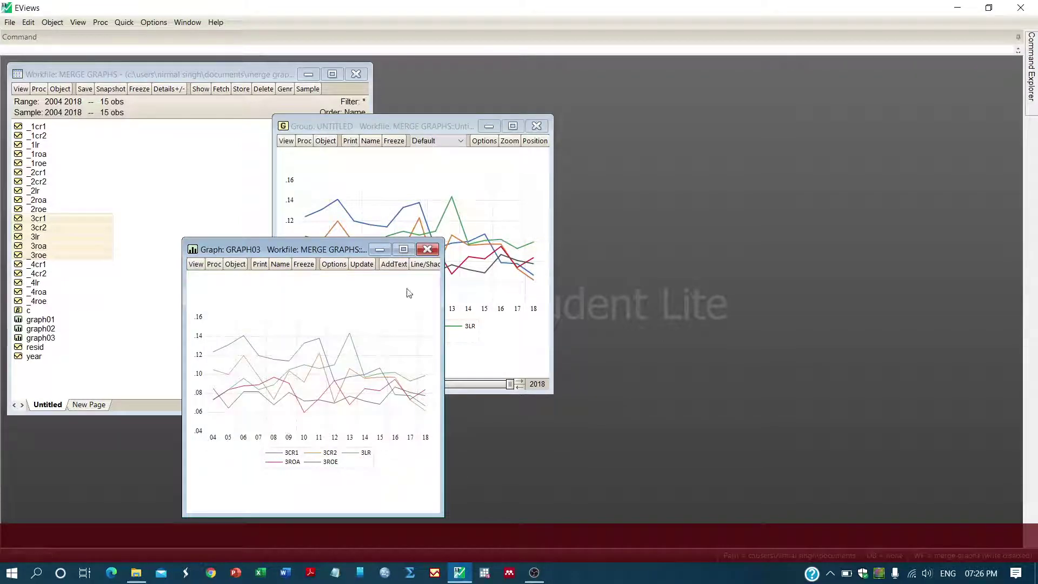
# Step: Close the graph03 window and delete the untitled group of the third five series
pyautogui.click(427, 250)
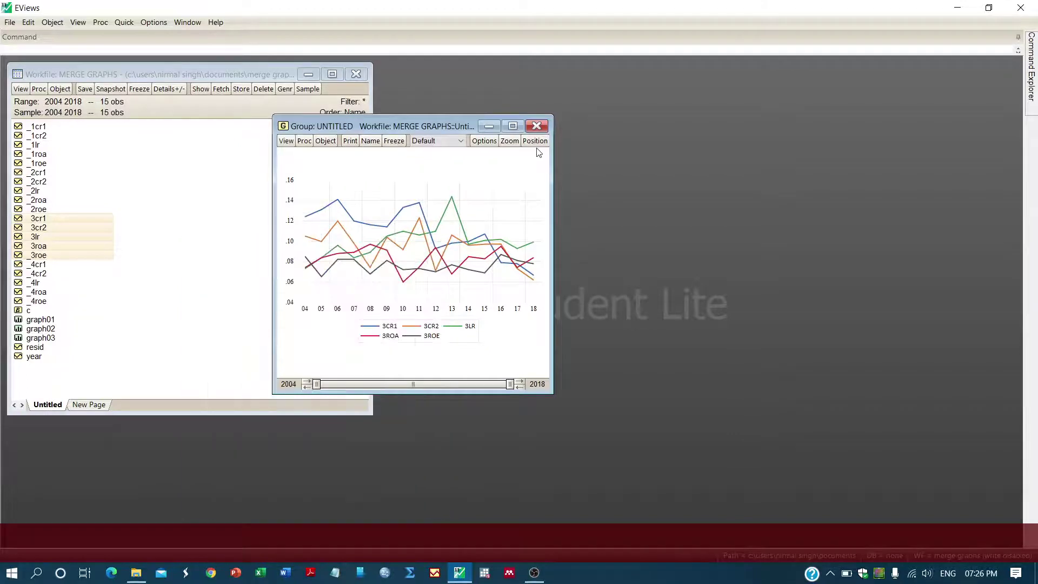
pyautogui.click(542, 126)
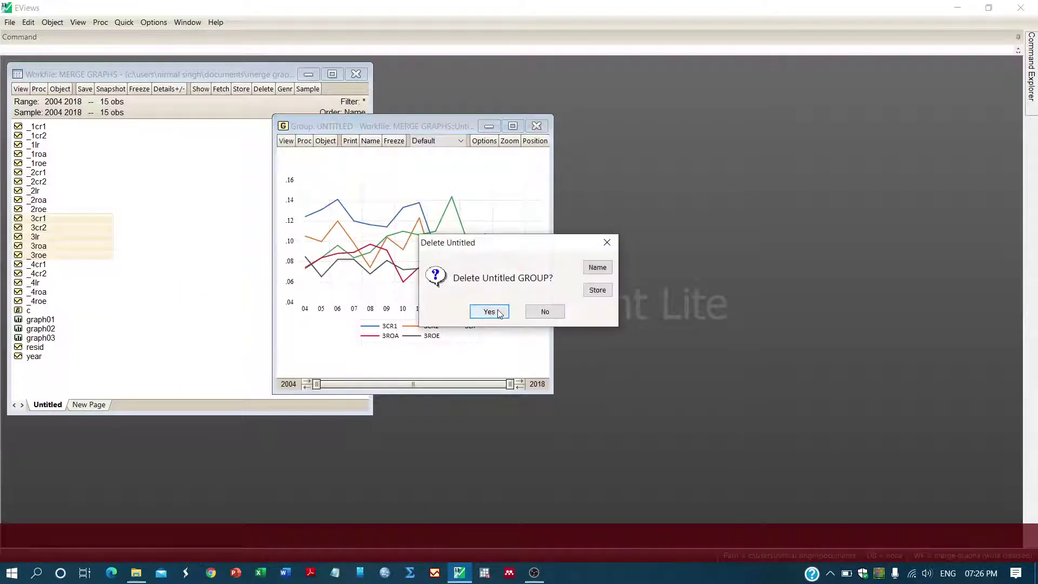
pyautogui.click(489, 312)
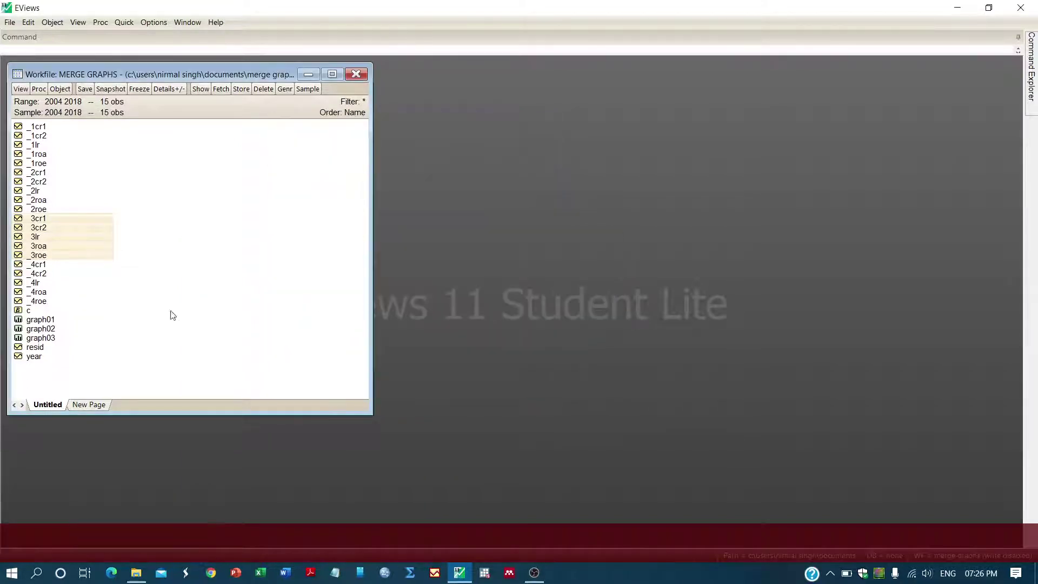
# Step: Open the five series _4cr1, _4cr2, _4lr, _4roa and _4roe together as a group
pyautogui.click(43, 268)
pyautogui.moveTo(42, 269); pyautogui.dragTo(43, 305)
pyautogui.rightClick(43, 305)
pyautogui.moveTo(83, 307)
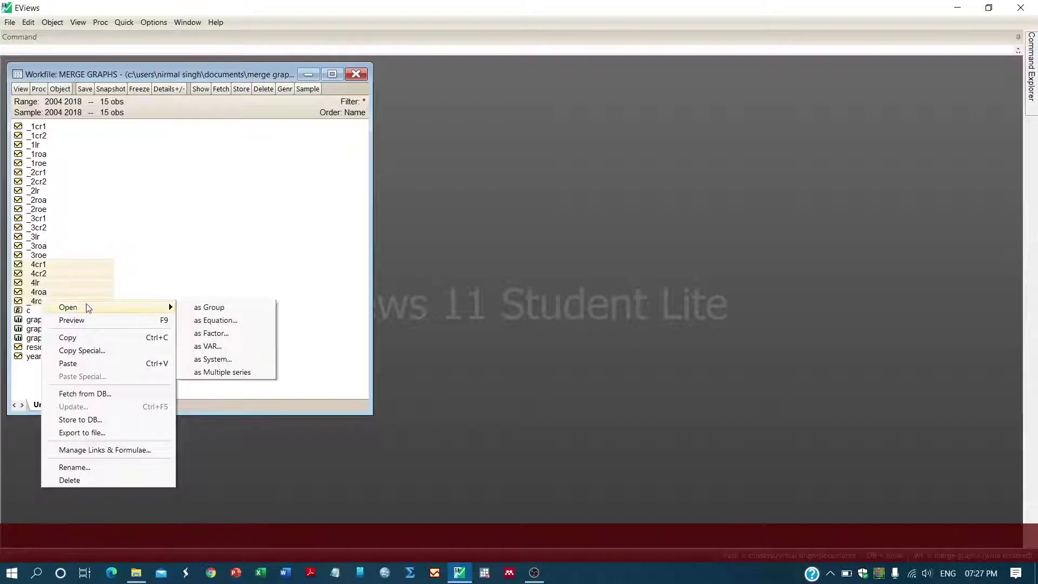
pyautogui.click(214, 309)
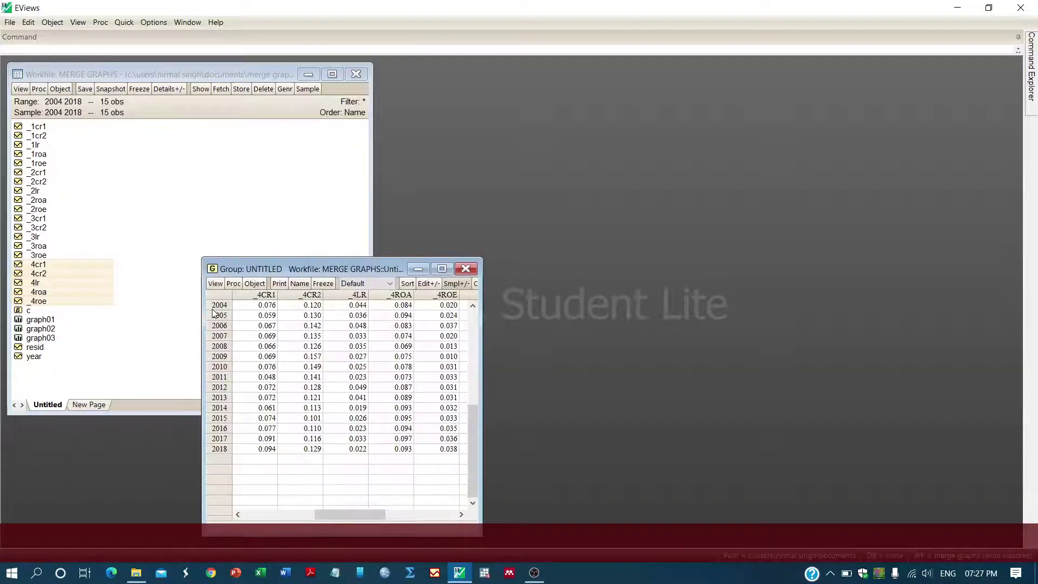
# Step: Plot the fourth group as a single Line & Symbol graph of raw data, and move its window higher in the workspace
pyautogui.click(213, 285)
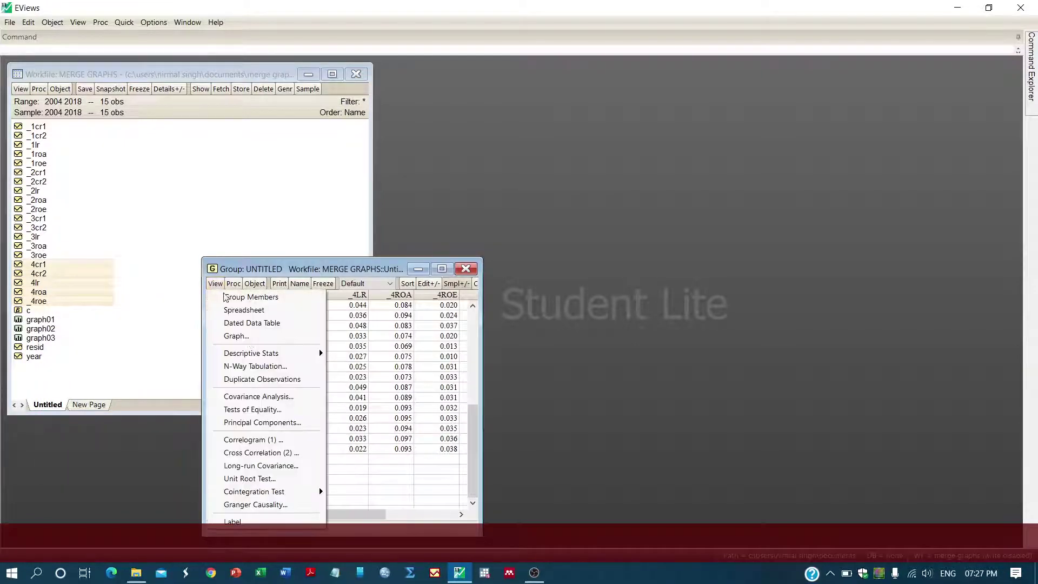
pyautogui.click(249, 335)
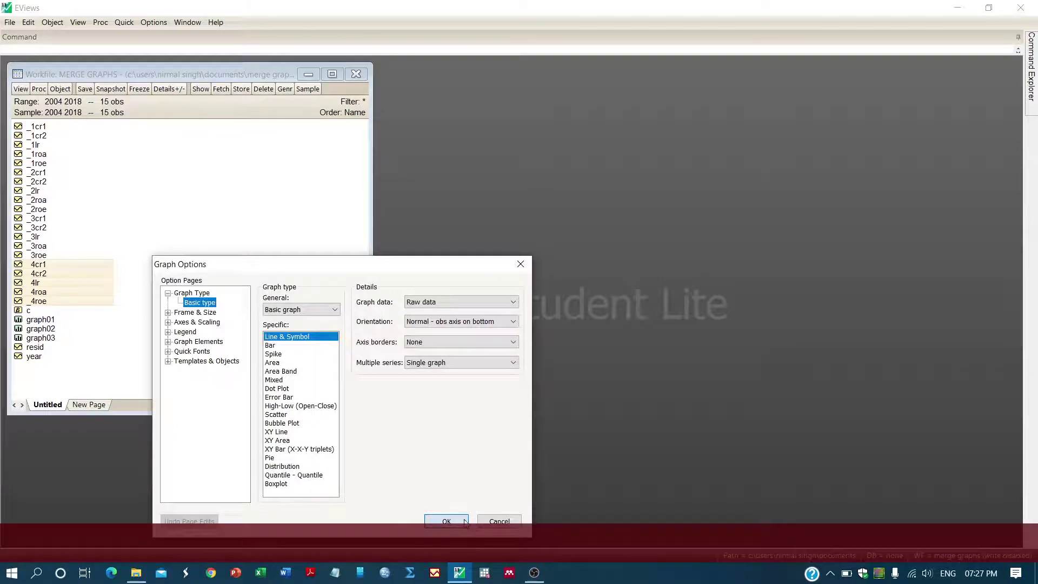
pyautogui.click(465, 522)
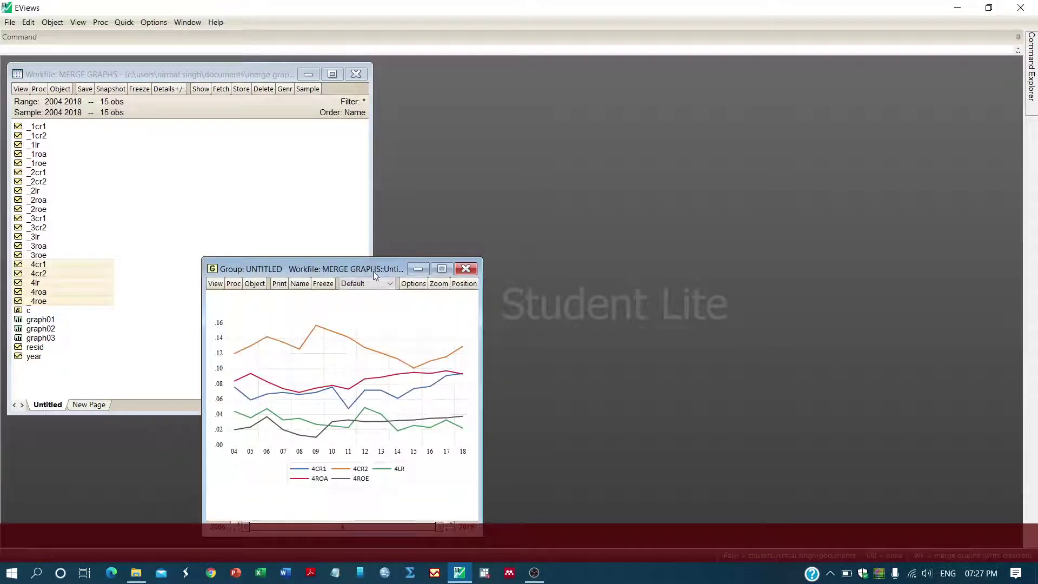
pyautogui.moveTo(373, 272); pyautogui.dragTo(440, 131)
# Step: Freeze the graph of the fourth five series with graph updating off, and name it graph04
pyautogui.click(389, 142)
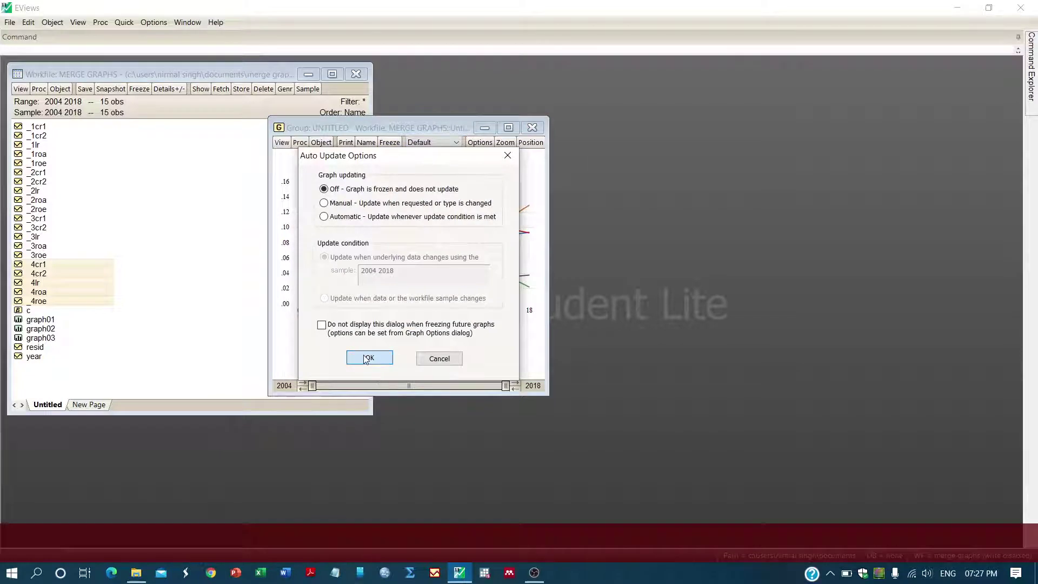
pyautogui.click(368, 358)
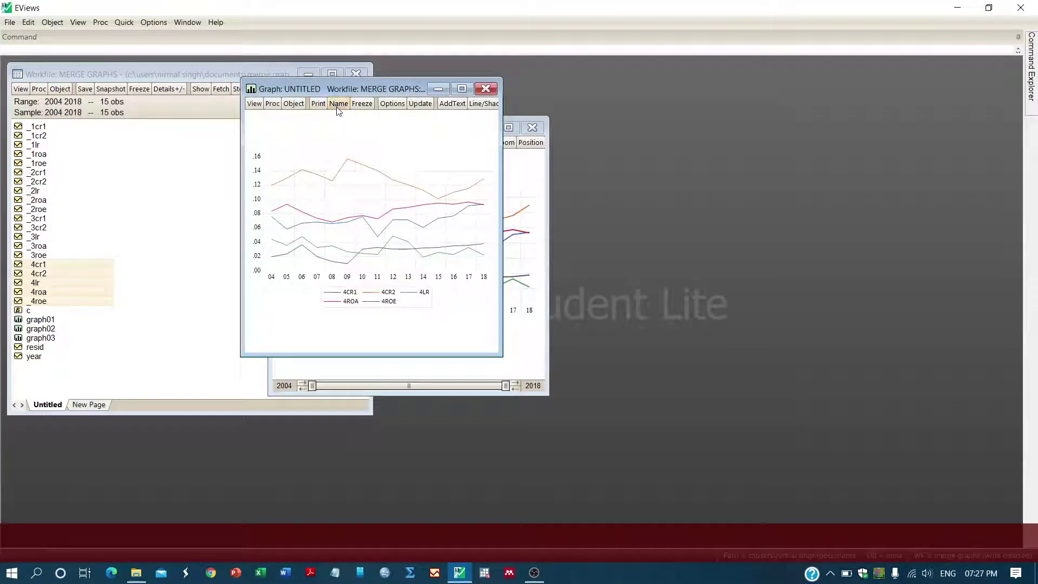
pyautogui.click(338, 104)
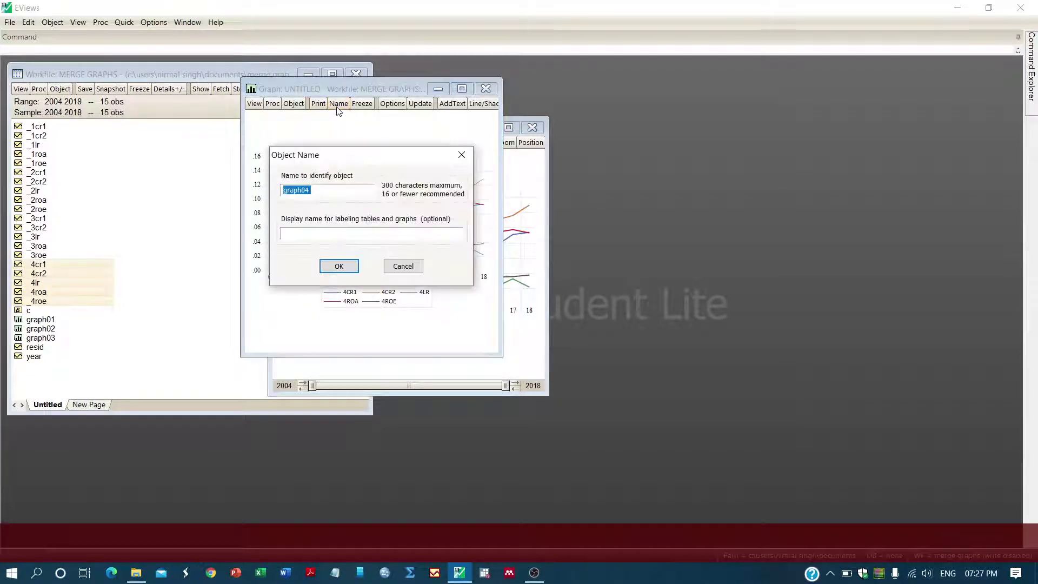
pyautogui.click(346, 268)
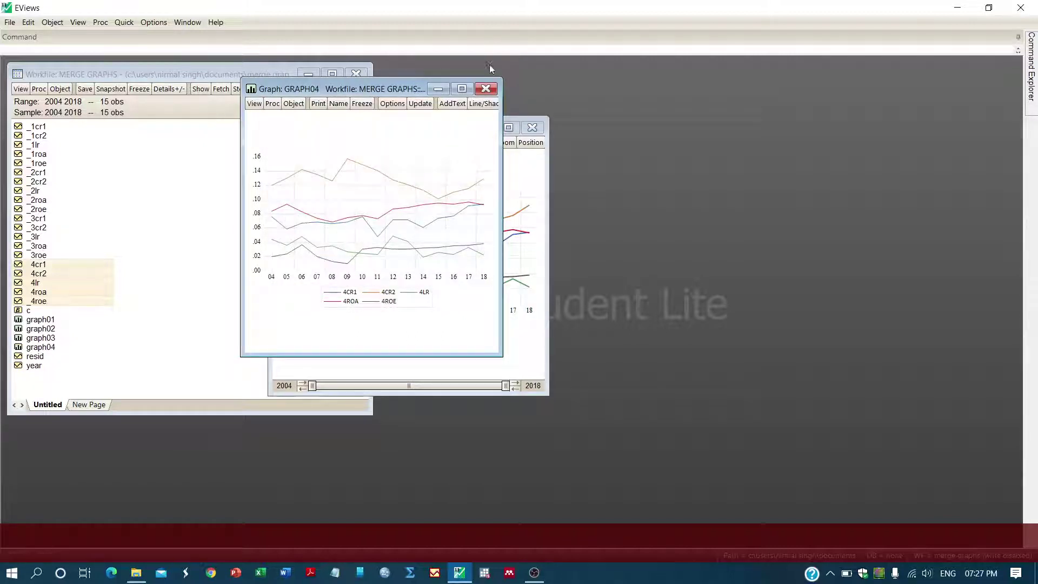
# Step: Close the graph04 window and delete the untitled group of the fourth five series
pyautogui.click(487, 91)
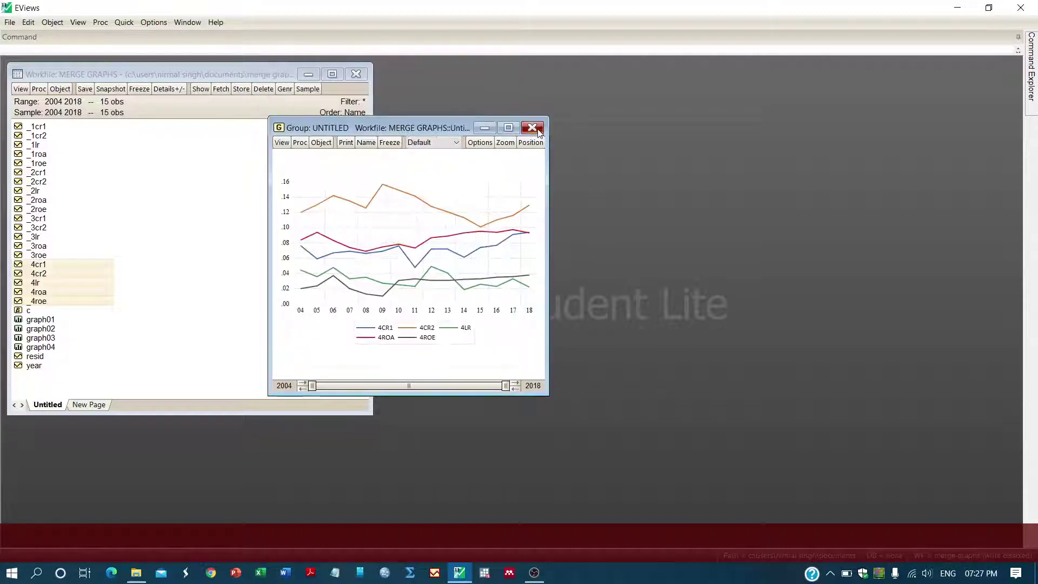
pyautogui.click(535, 128)
pyautogui.click(492, 313)
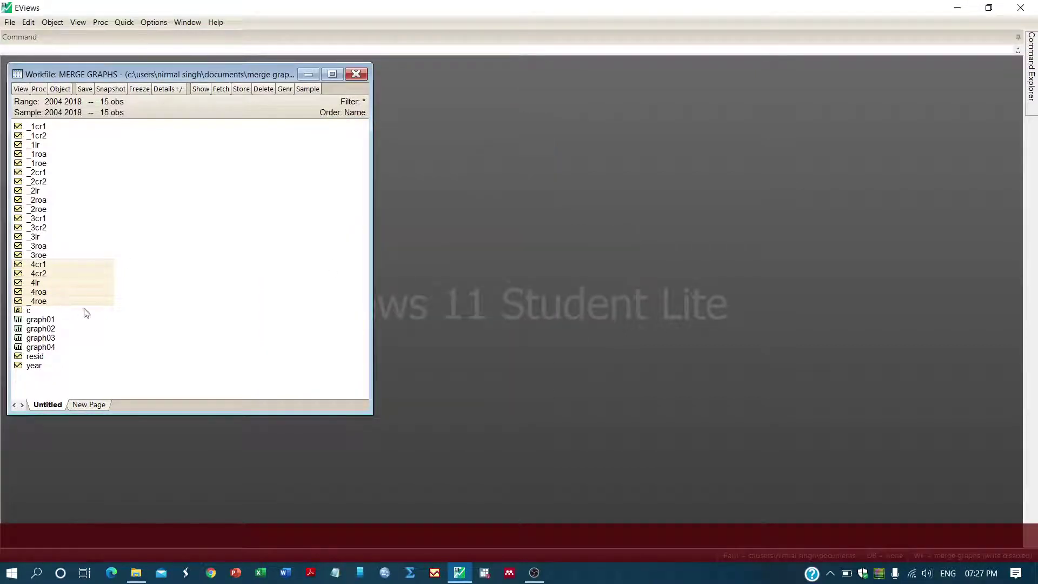
pyautogui.click(53, 320)
pyautogui.click(52, 329)
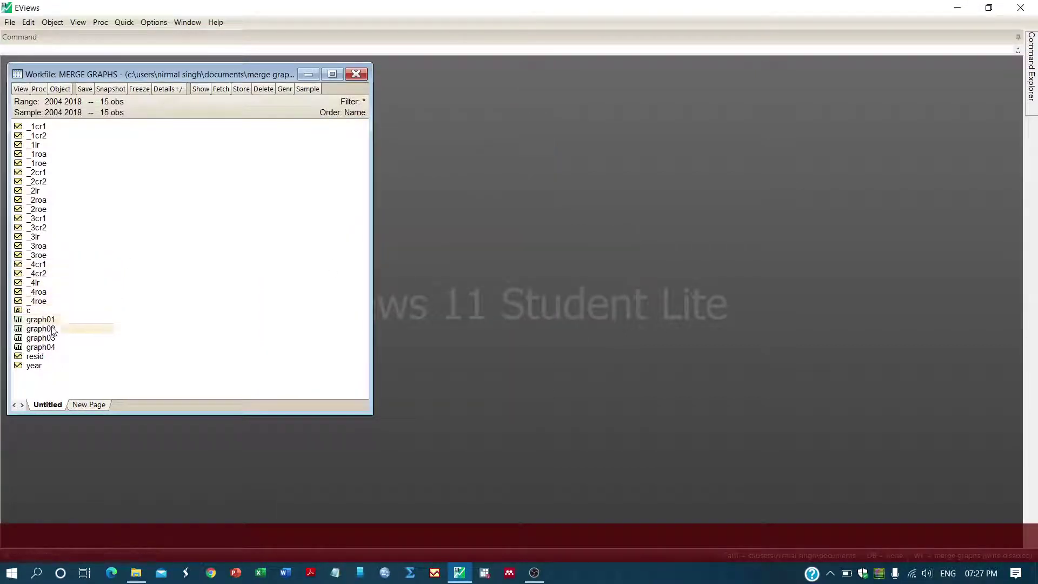
pyautogui.click(50, 339)
pyautogui.click(48, 348)
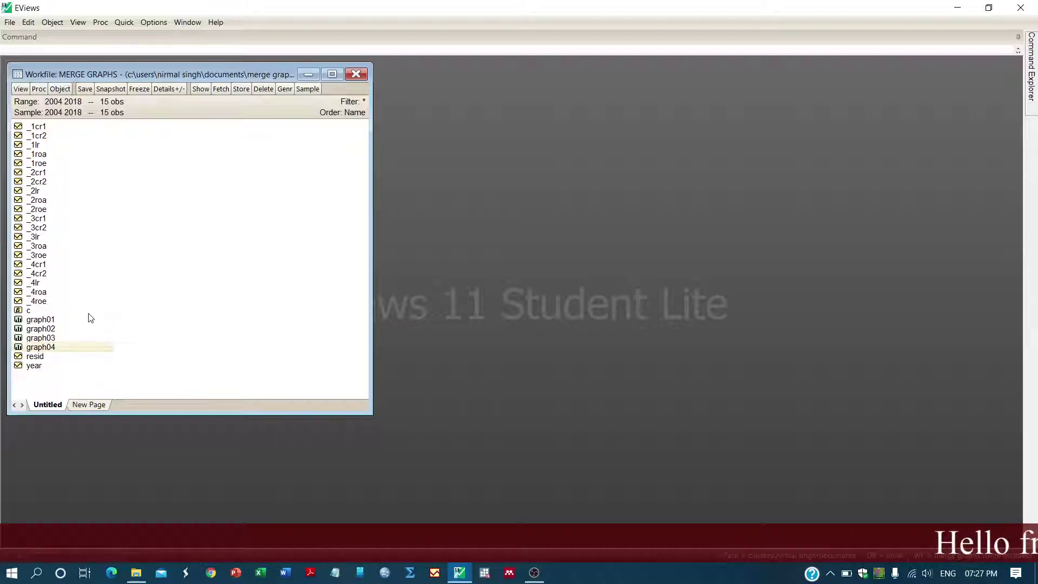
# Step: Select graph01, graph02, graph03 and graph04 together in the workfile and open them as one merged graph
pyautogui.click(44, 320)
pyautogui.keyDown('ctrl'); pyautogui.click(45, 330); pyautogui.keyUp('ctrl')
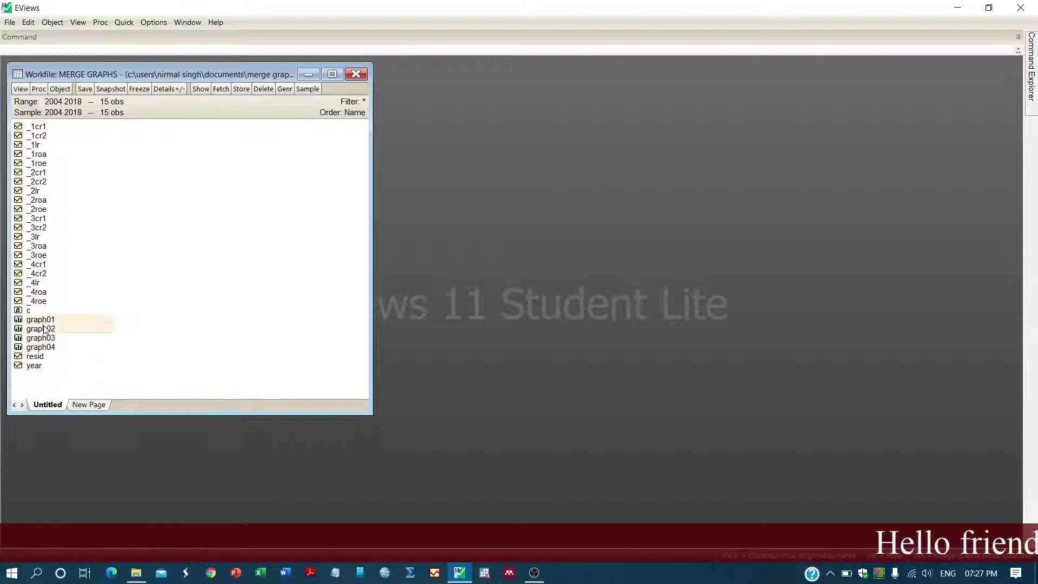
pyautogui.keyDown('ctrl'); pyautogui.click(45, 340); pyautogui.keyUp('ctrl')
pyautogui.keyDown('ctrl'); pyautogui.click(47, 348); pyautogui.keyUp('ctrl')
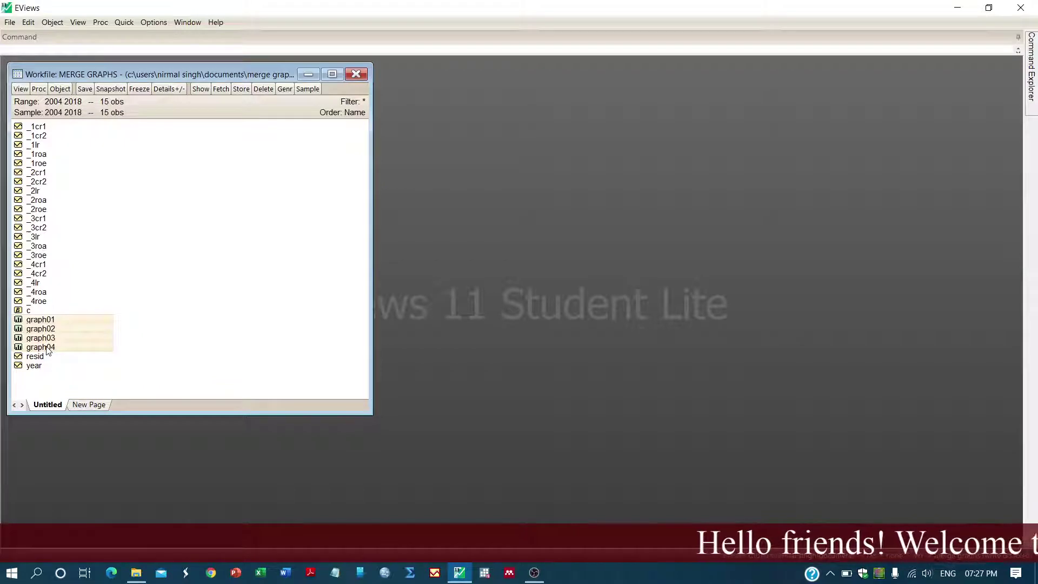
pyautogui.doubleClick(48, 349)
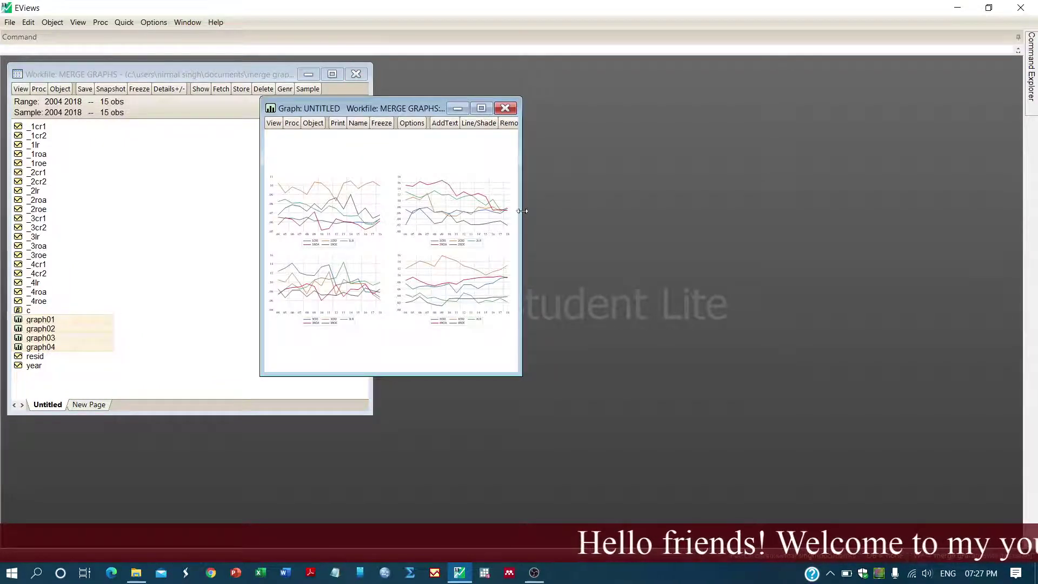
# Step: Enlarge the merged graph window and maximize it to fill the workspace
pyautogui.moveTo(523, 210); pyautogui.dragTo(656, 214)
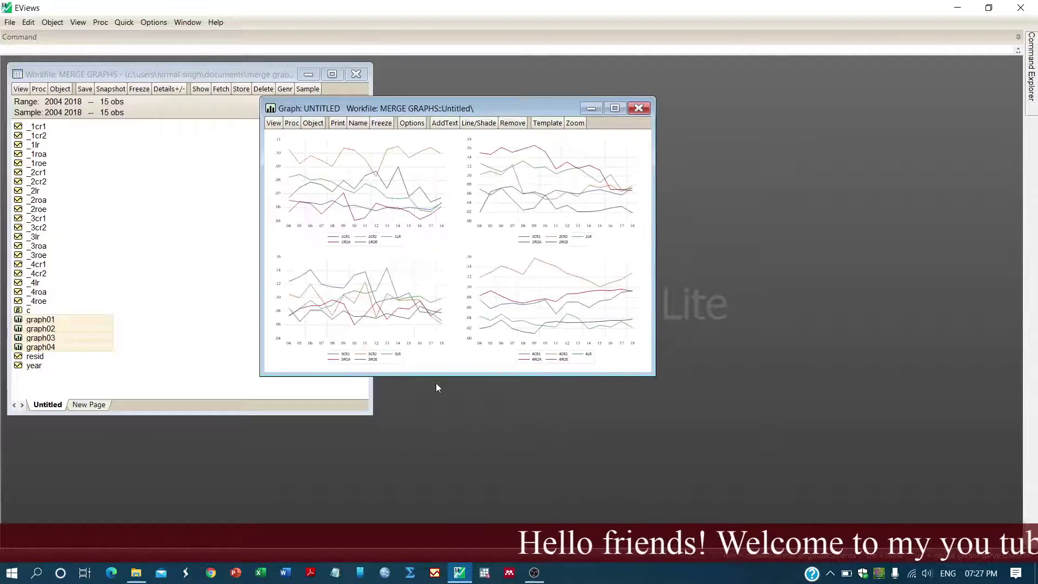
pyautogui.moveTo(446, 378); pyautogui.dragTo(455, 435)
pyautogui.click(615, 109)
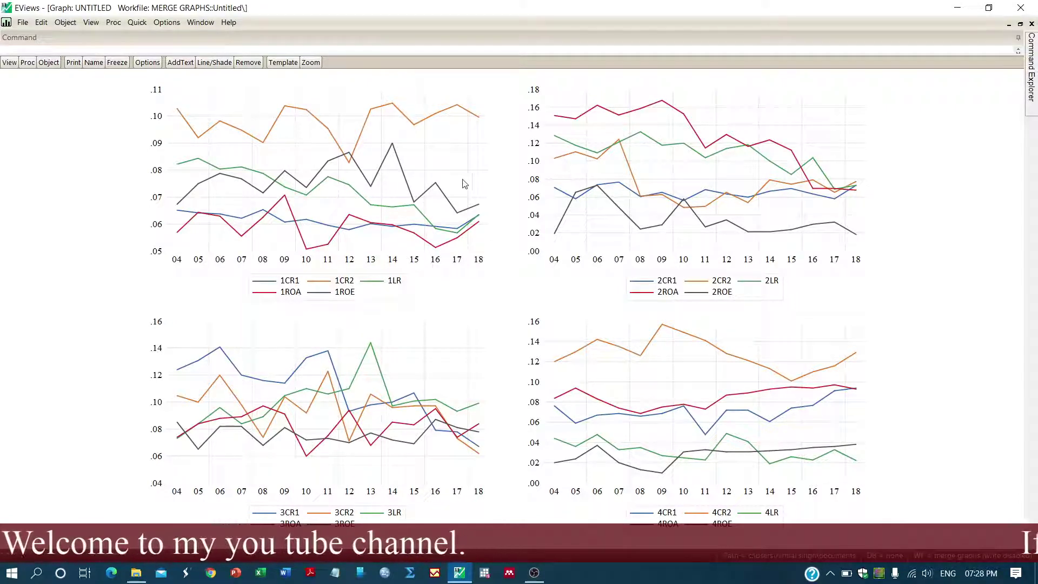
# Step: Examine each of the four merged line graphs and the series legend of the first graph
pyautogui.click(449, 203)
pyautogui.click(585, 203)
pyautogui.click(449, 374)
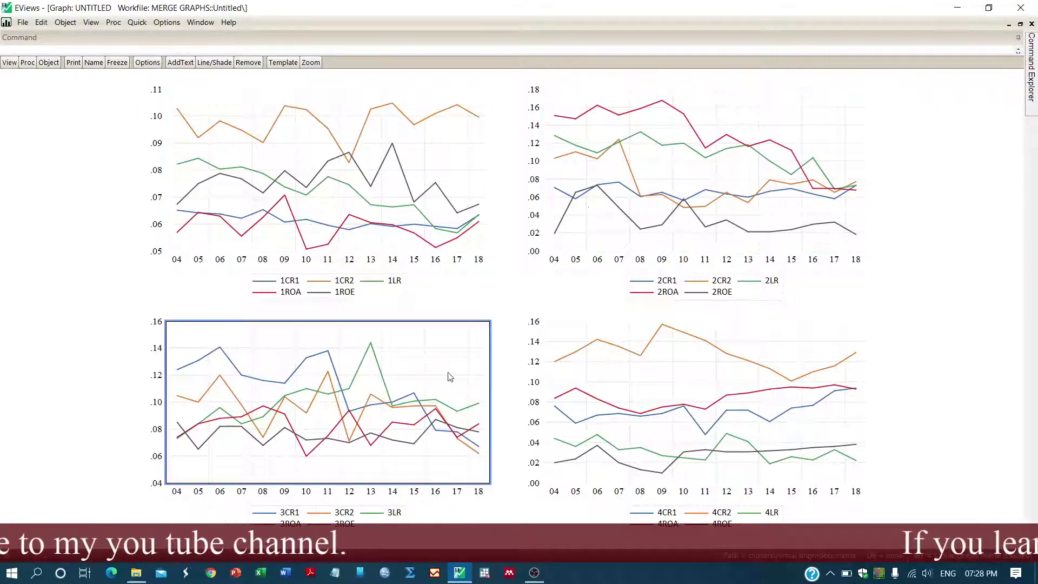
pyautogui.click(618, 378)
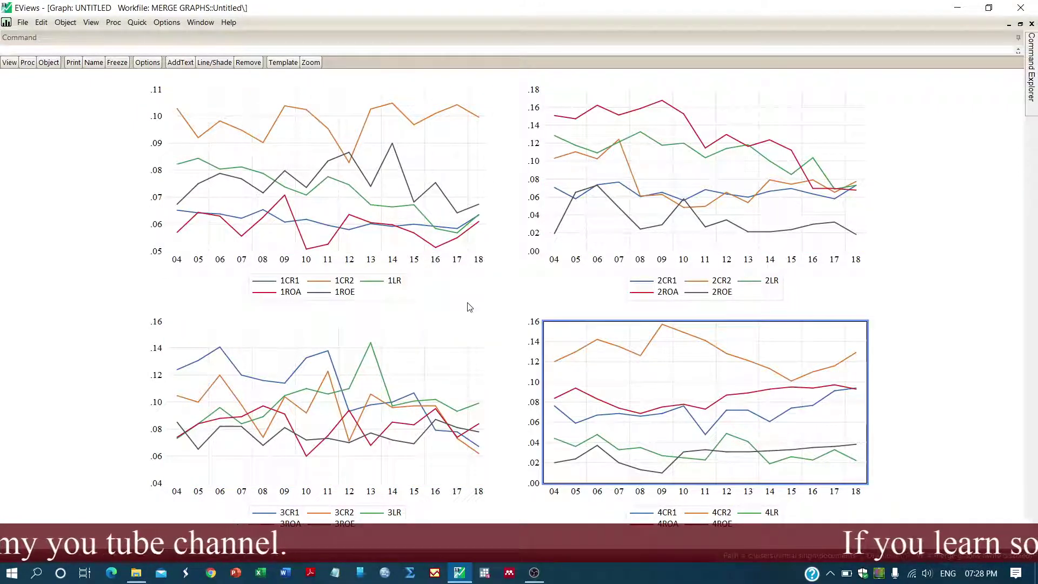
pyautogui.click(294, 287)
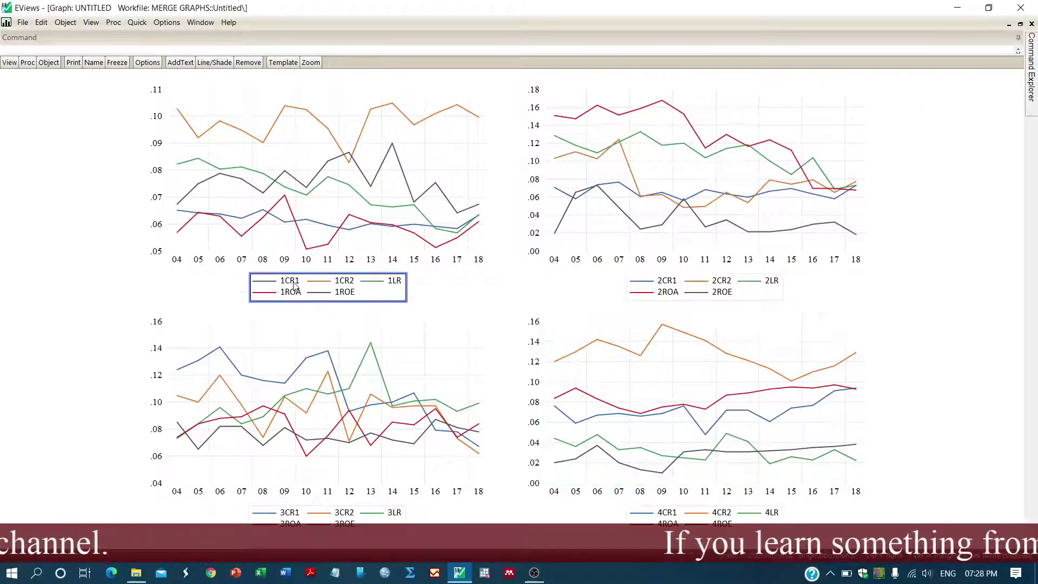
pyautogui.click(338, 286)
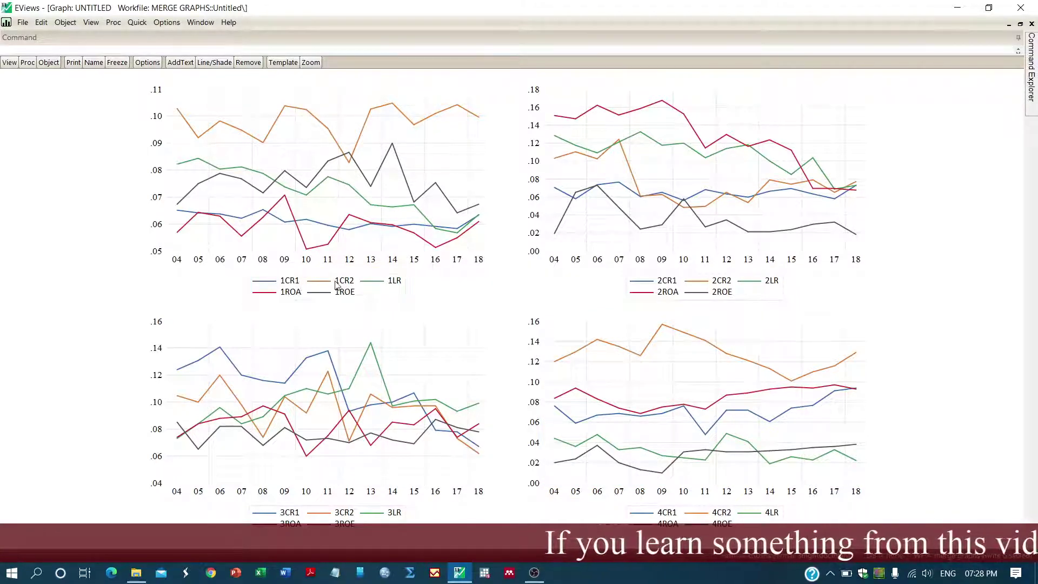
pyautogui.click(400, 285)
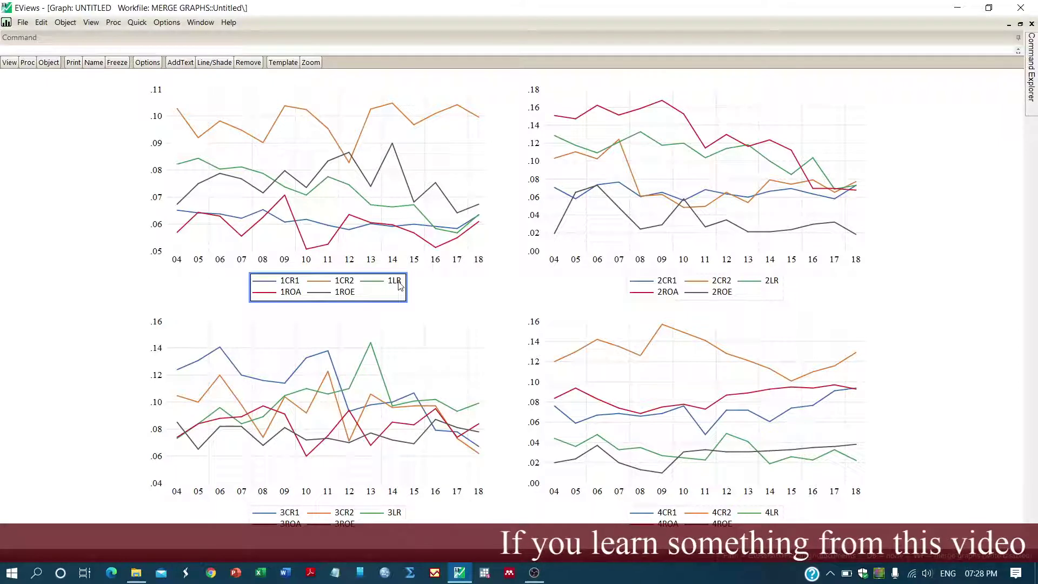
pyautogui.click(291, 299)
pyautogui.click(346, 300)
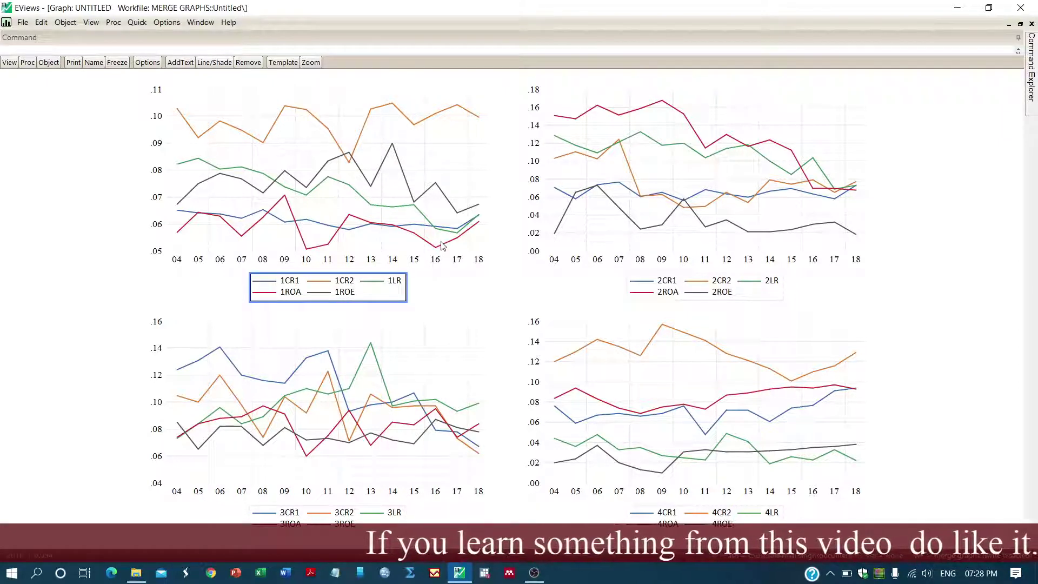
pyautogui.moveTo(443, 246)
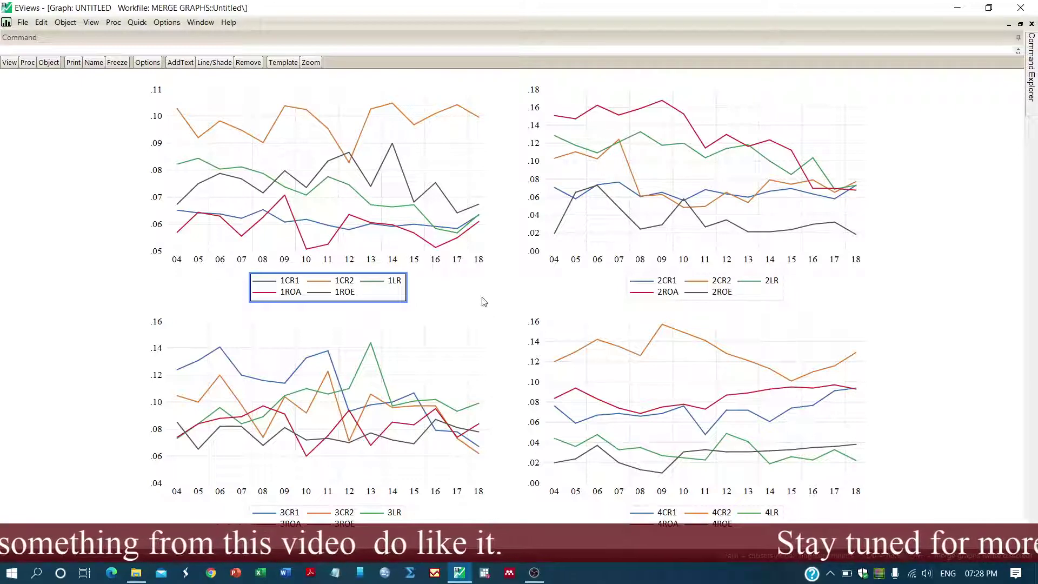
pyautogui.click(494, 283)
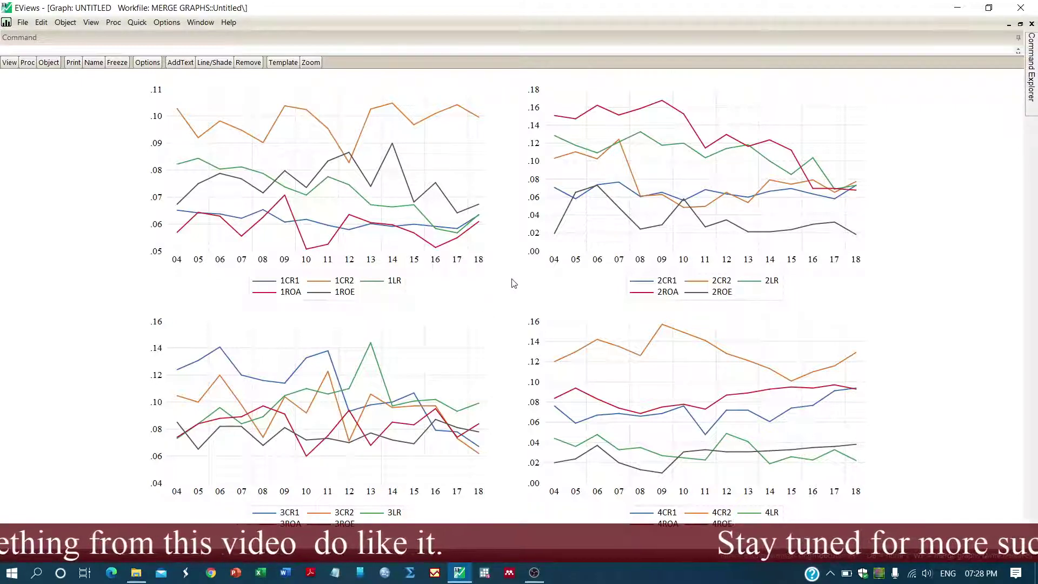
# Step: Open the line and symbol options for all graphs and mark series 1 with x symbols
pyautogui.rightClick(514, 283)
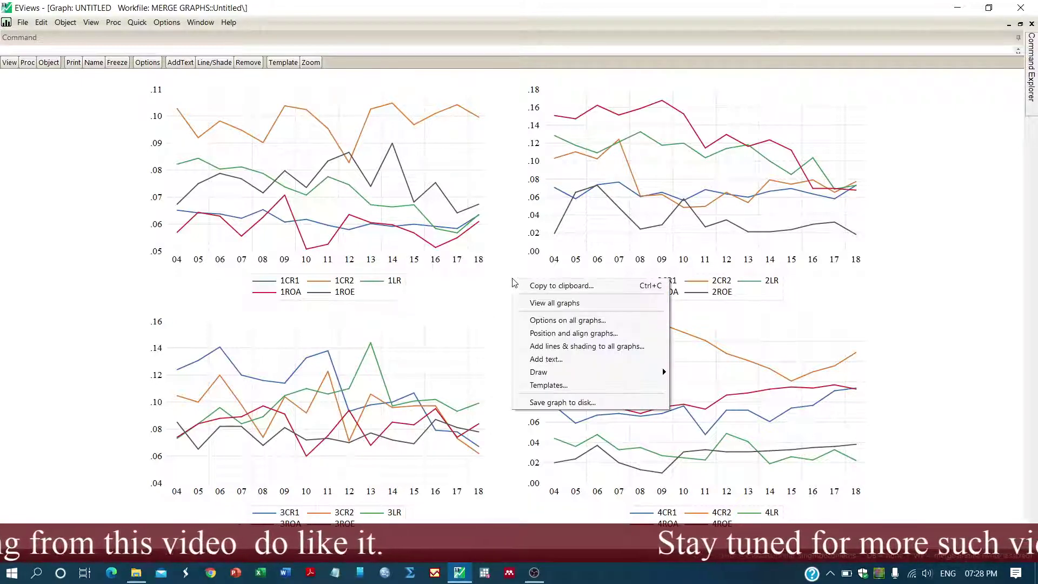
pyautogui.click(510, 277)
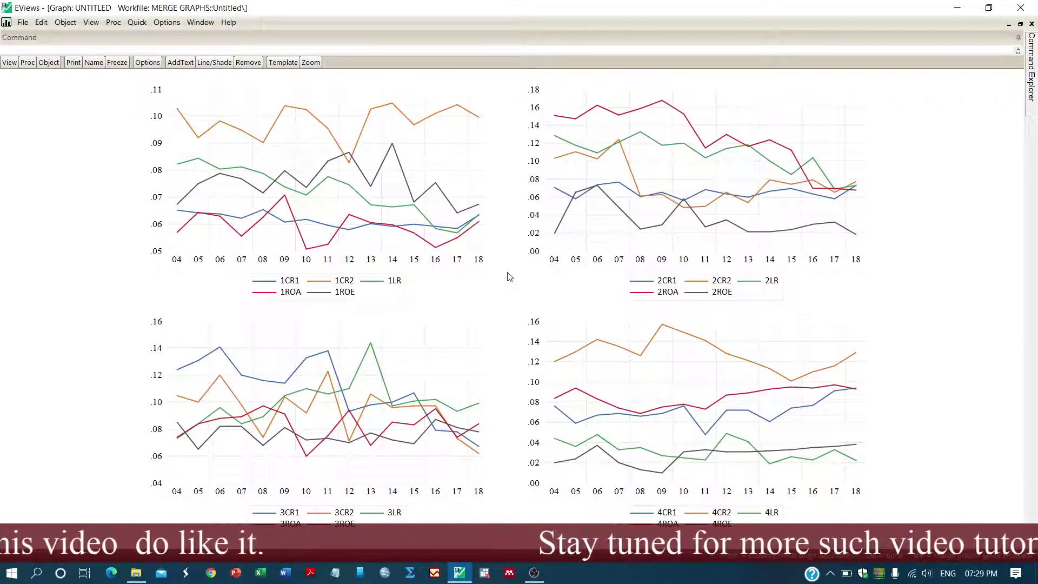
pyautogui.rightClick(510, 277)
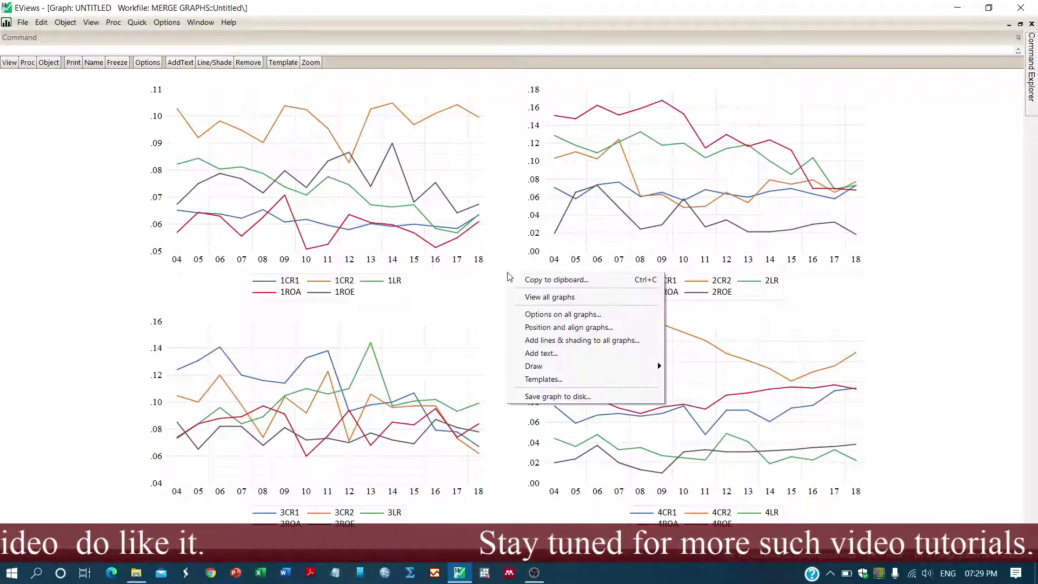
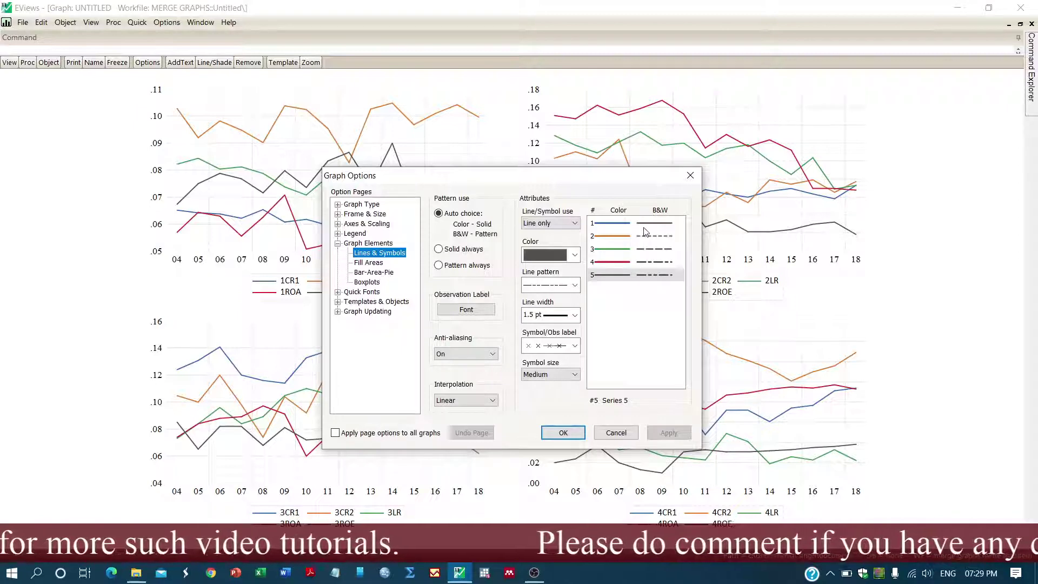
pyautogui.click(644, 226)
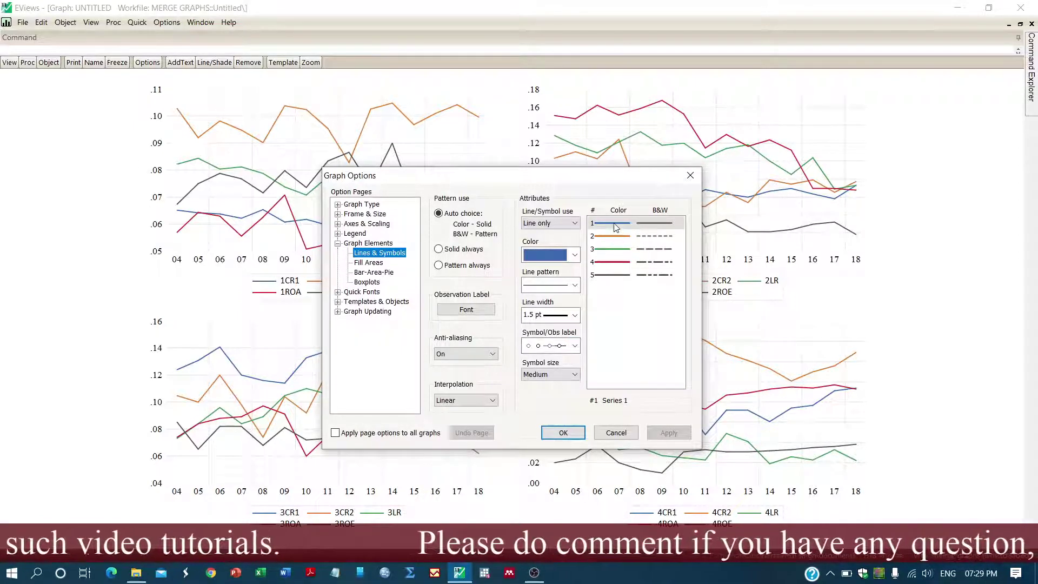
pyautogui.click(575, 347)
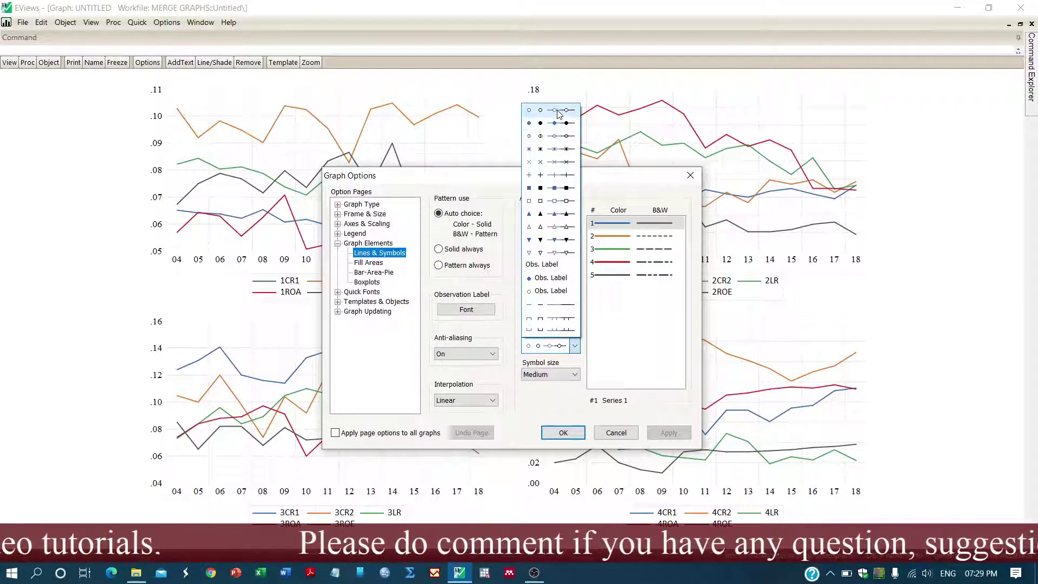
pyautogui.click(559, 163)
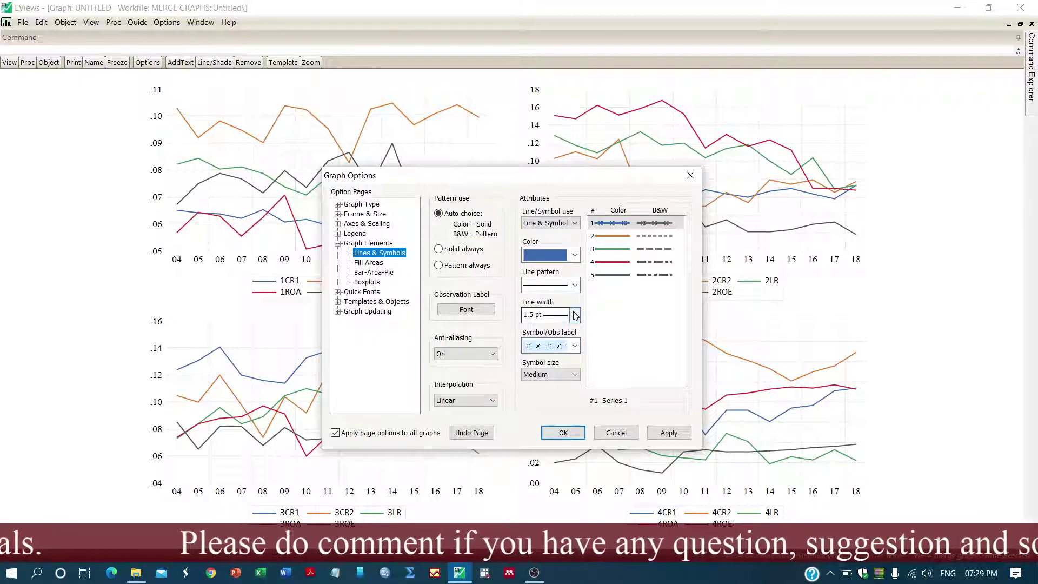
# Step: Mark series 2 with hollow squares and series 3 with hollow circles
pyautogui.click(644, 237)
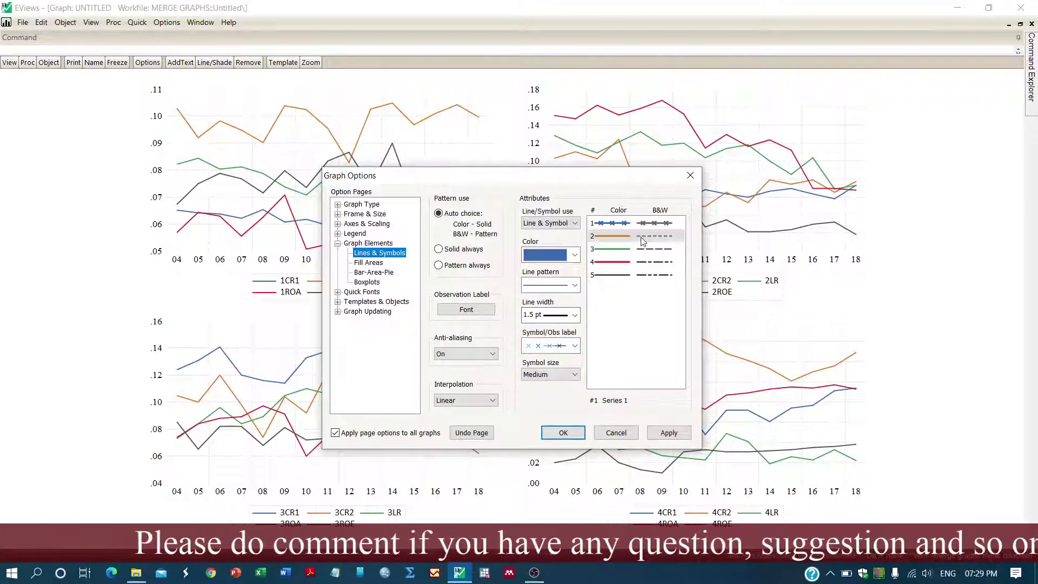
pyautogui.click(576, 347)
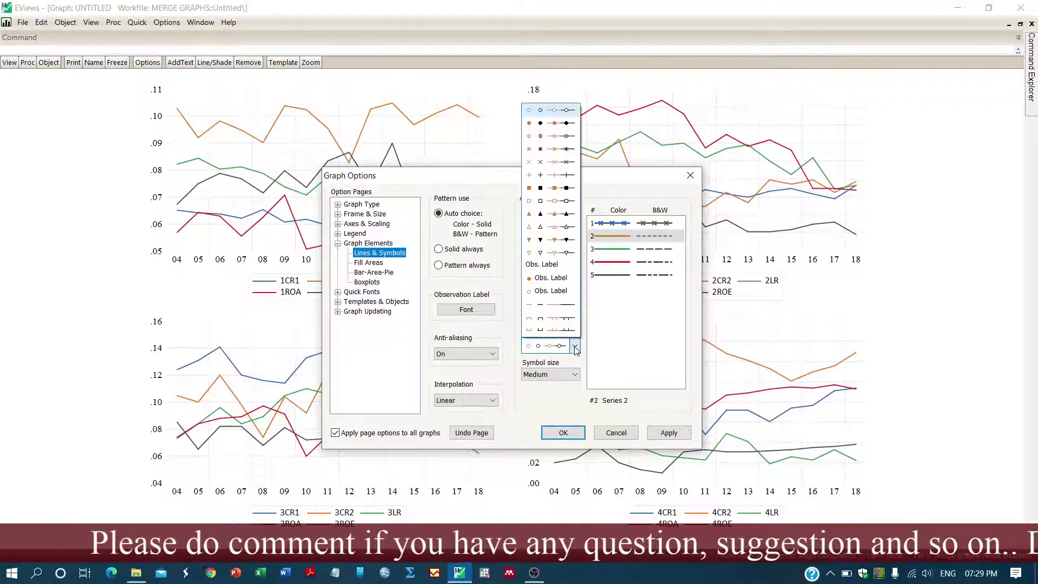
pyautogui.click(555, 201)
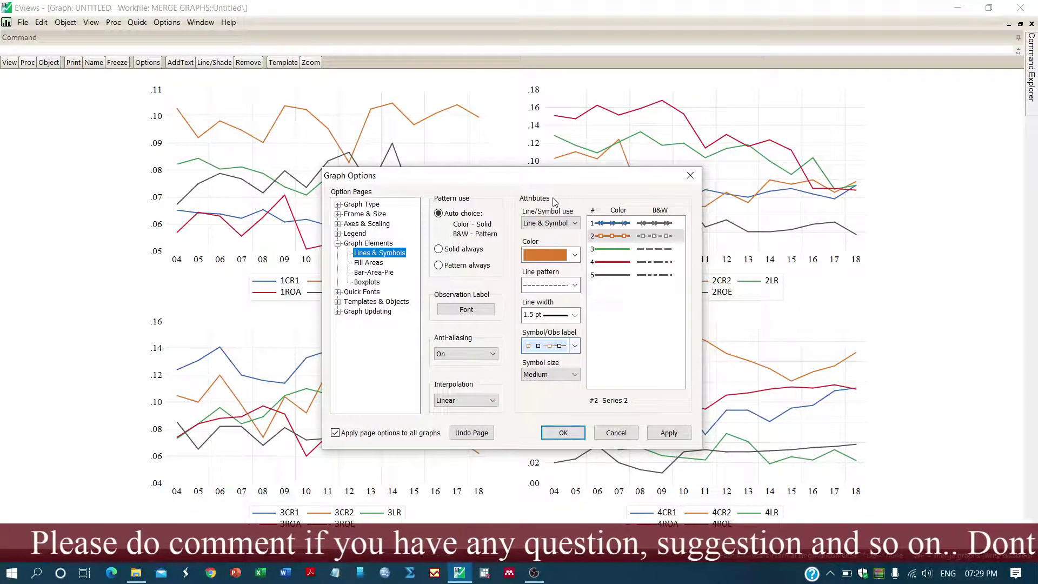
pyautogui.click(647, 250)
pyautogui.click(575, 346)
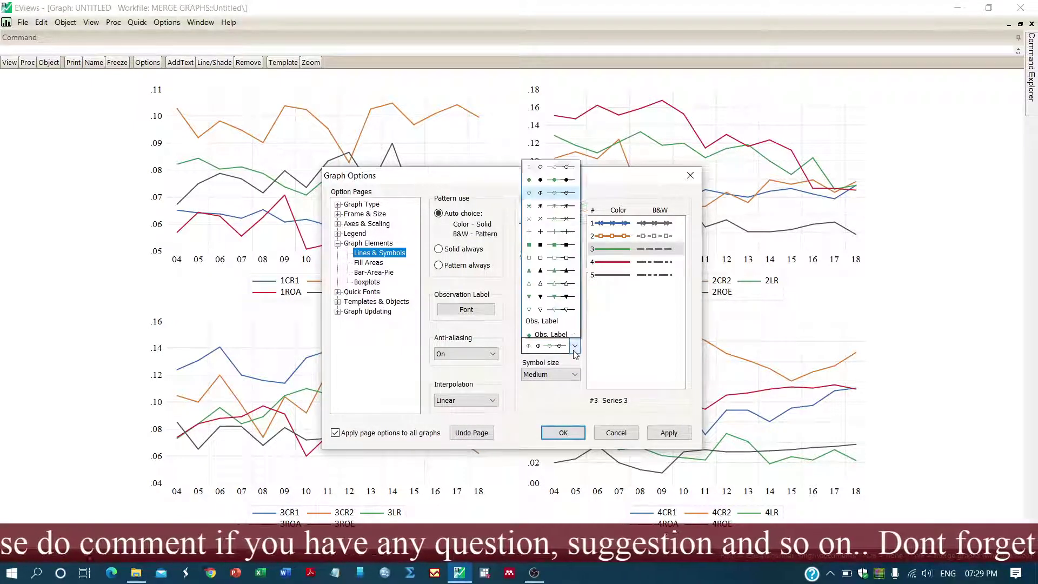
pyautogui.click(556, 111)
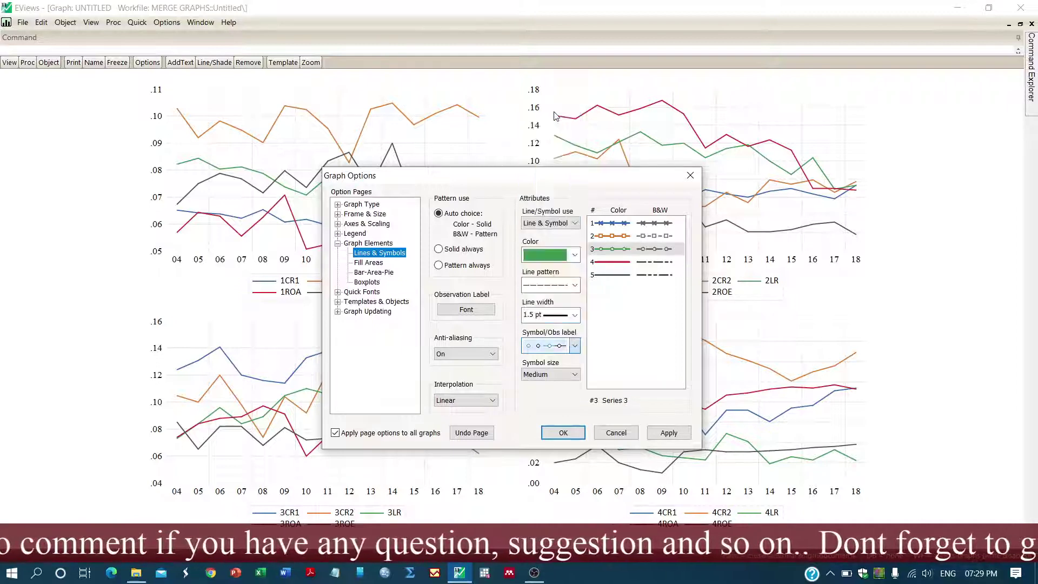
# Step: Mark series 4 with plus symbols in the graph options
pyautogui.click(616, 262)
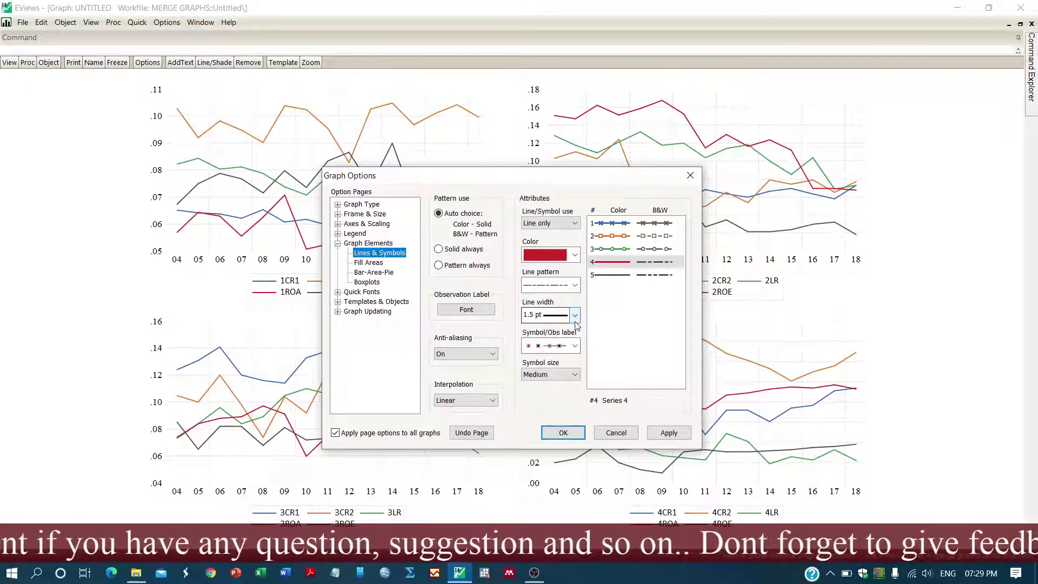
pyautogui.click(574, 345)
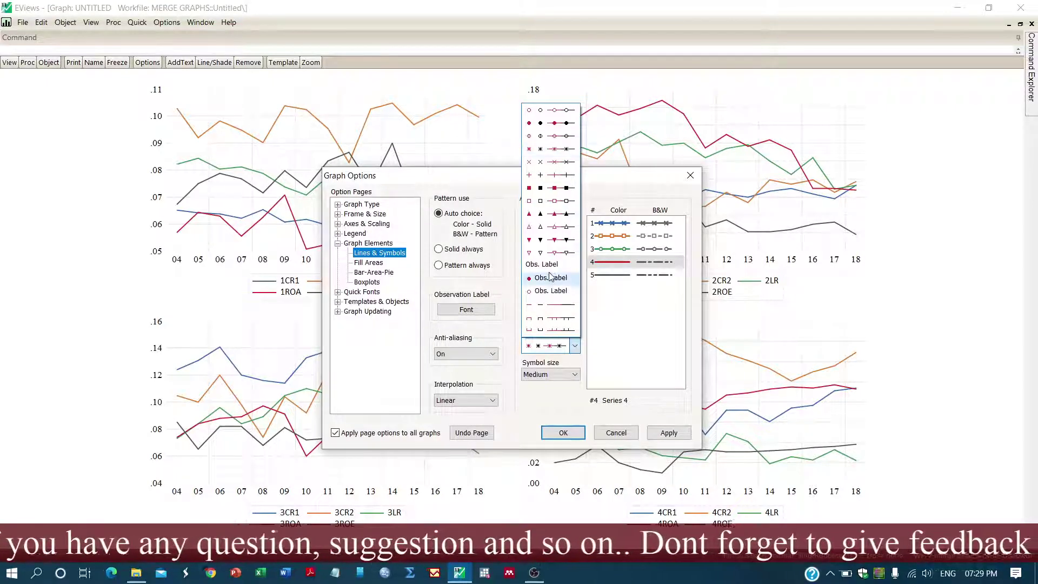
pyautogui.click(543, 216)
pyautogui.click(575, 345)
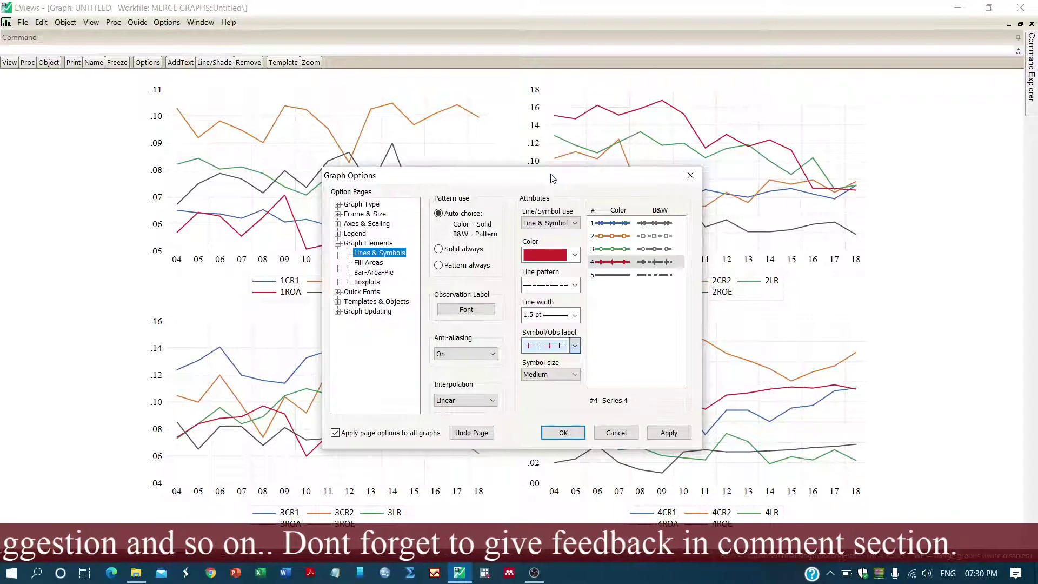
pyautogui.click(553, 175)
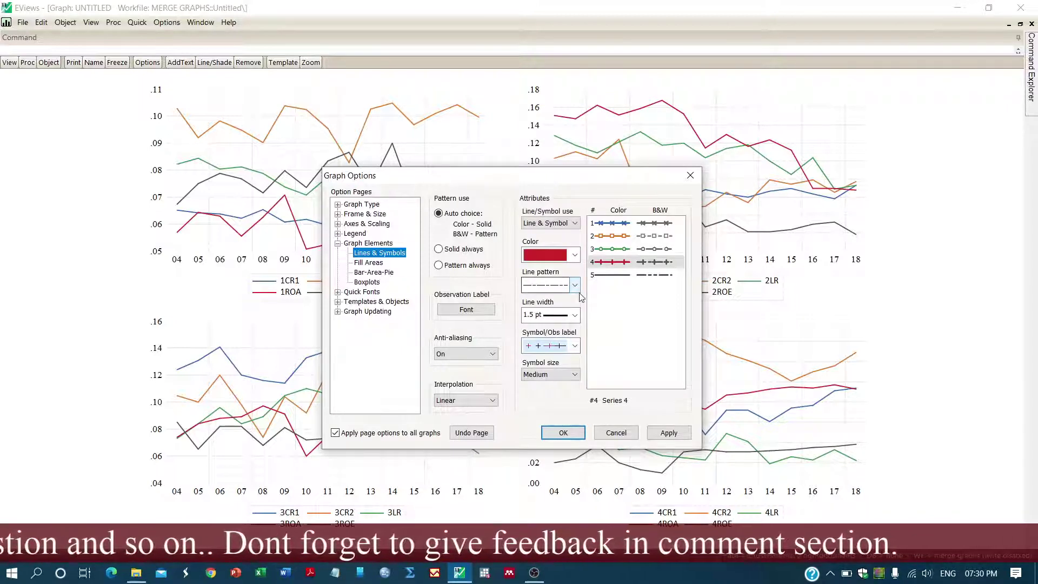
# Step: Mark series 5 with filled downward triangles and apply the symbol settings to all four graphs
pyautogui.click(622, 274)
pyautogui.click(575, 346)
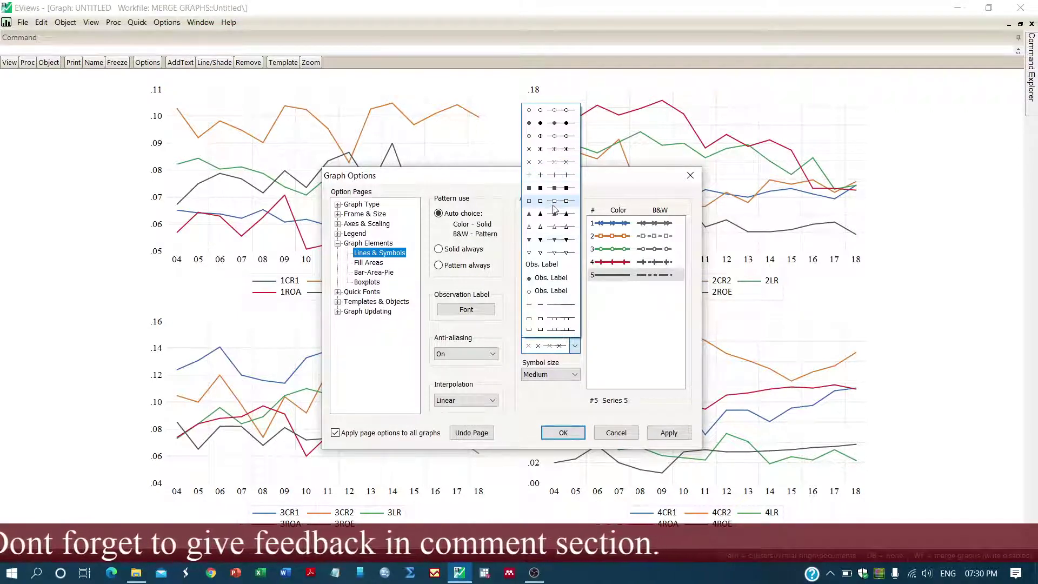
pyautogui.click(551, 240)
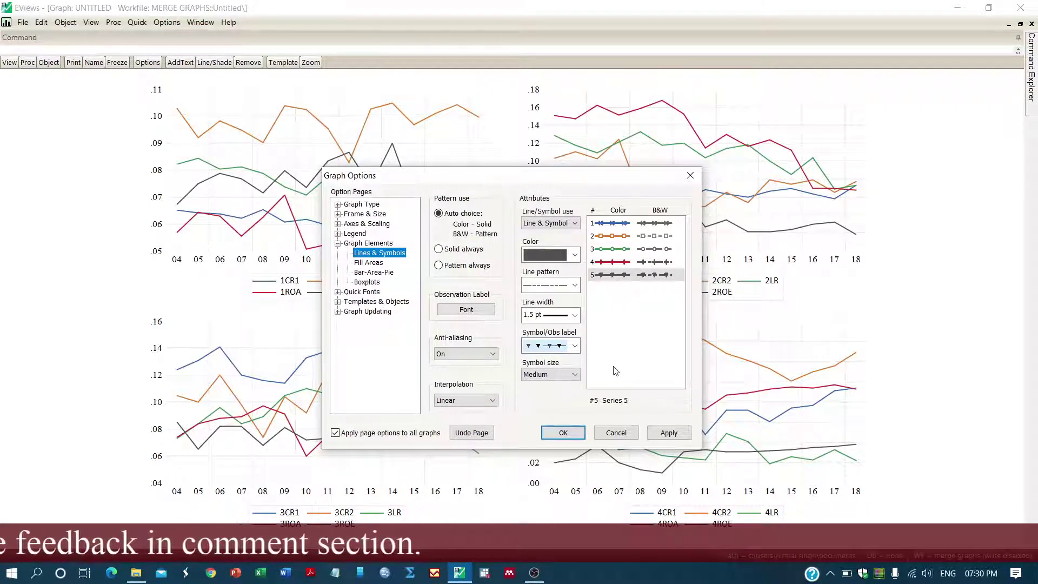
pyautogui.click(669, 433)
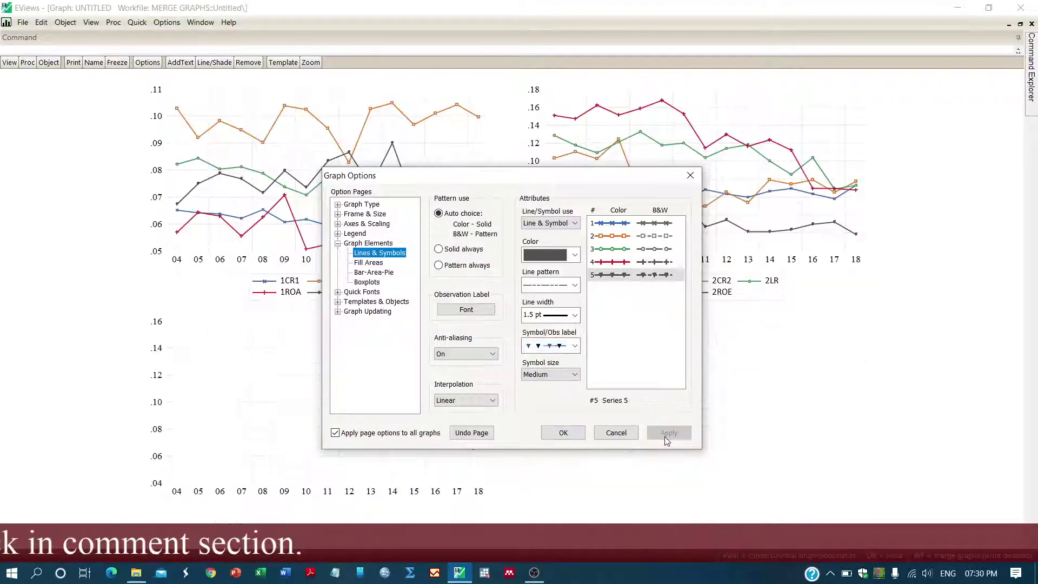
pyautogui.click(562, 435)
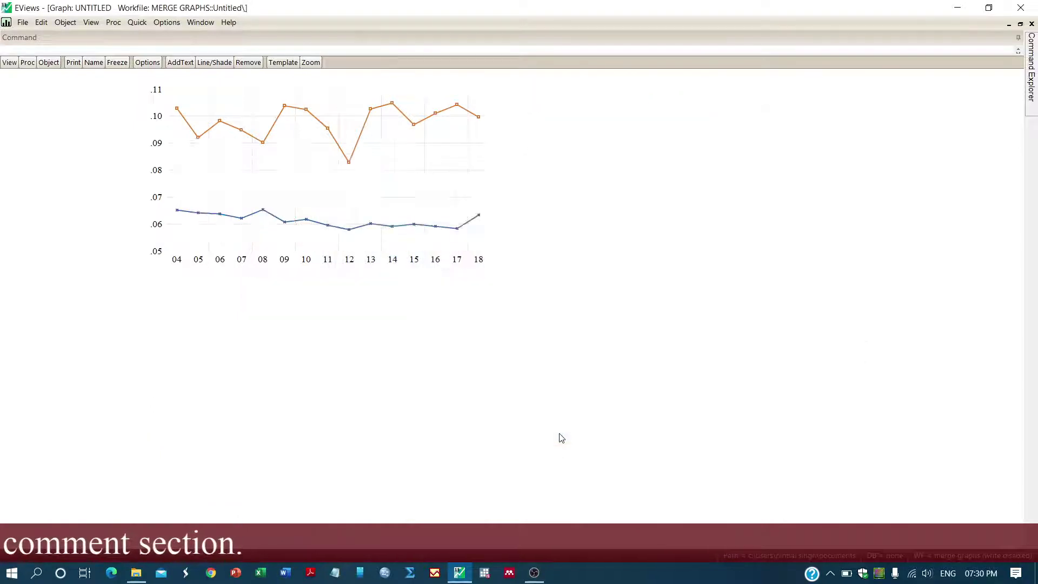
pyautogui.moveTo(626, 346)
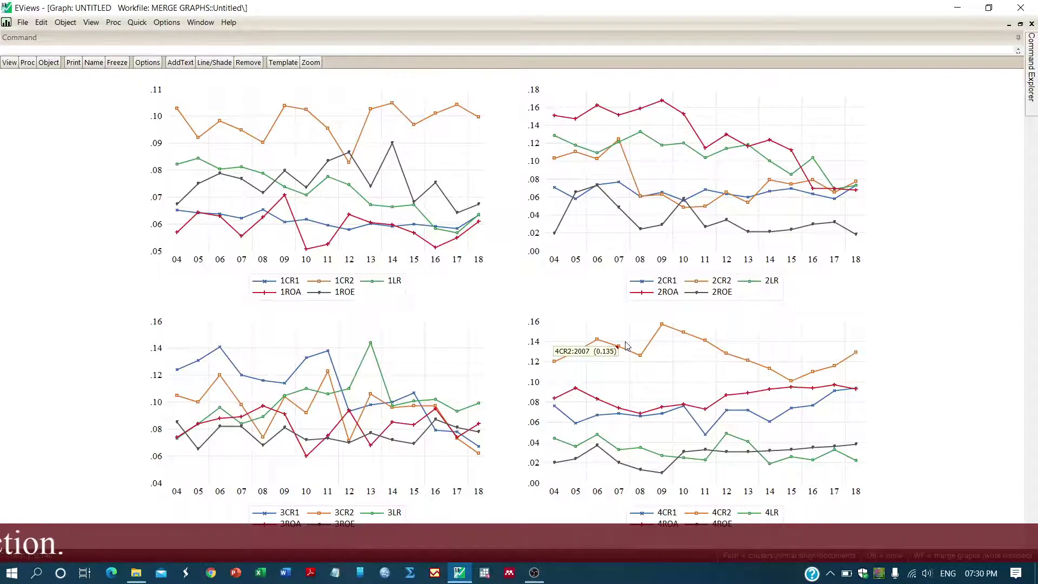
# Step: Add a vertical shaded area from 2007 to 2014 to all four graphs
pyautogui.rightClick(519, 190)
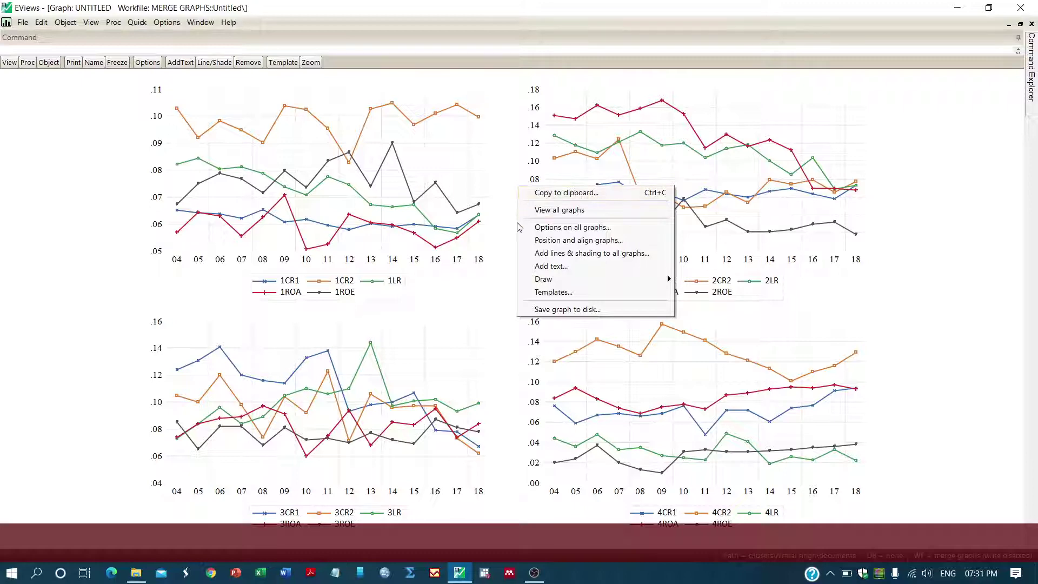
pyautogui.click(541, 254)
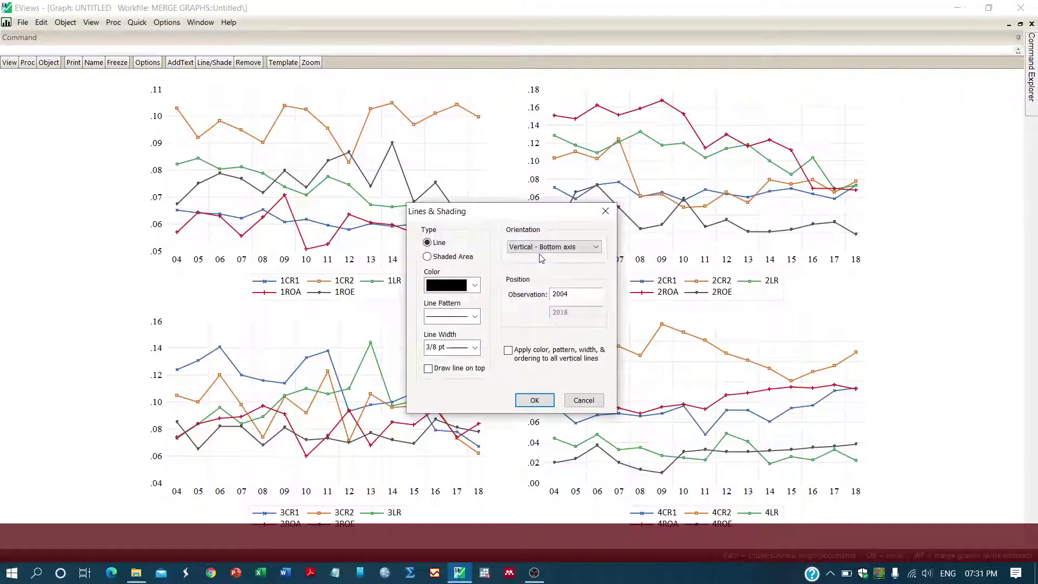
pyautogui.click(451, 258)
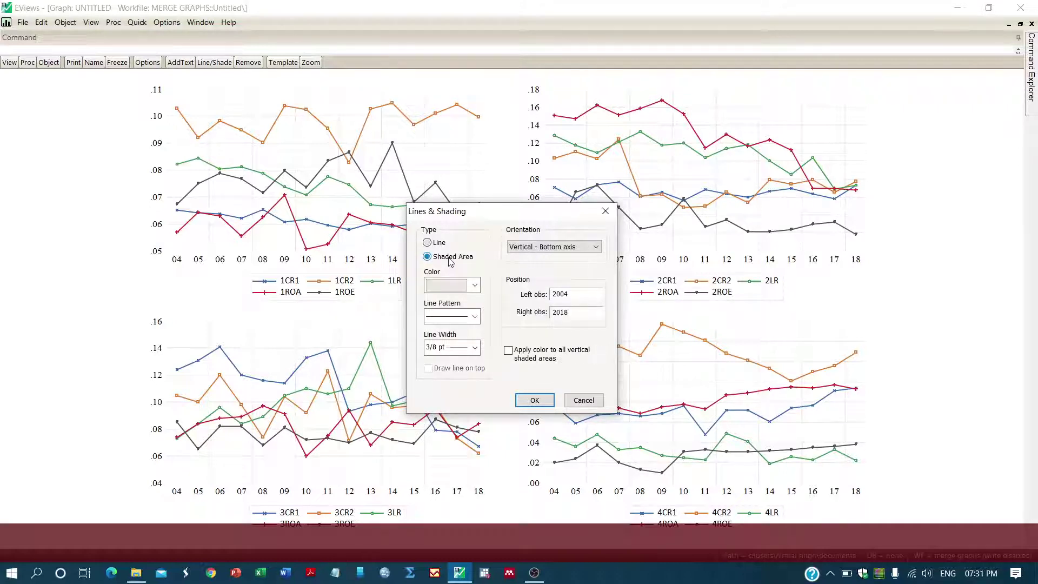
pyautogui.click(572, 294)
pyautogui.press('BackSpace')
pyautogui.write('7')
pyautogui.click(577, 318)
pyautogui.press('BackSpace')
pyautogui.press('BackSpace')
pyautogui.write('14')
pyautogui.click(544, 400)
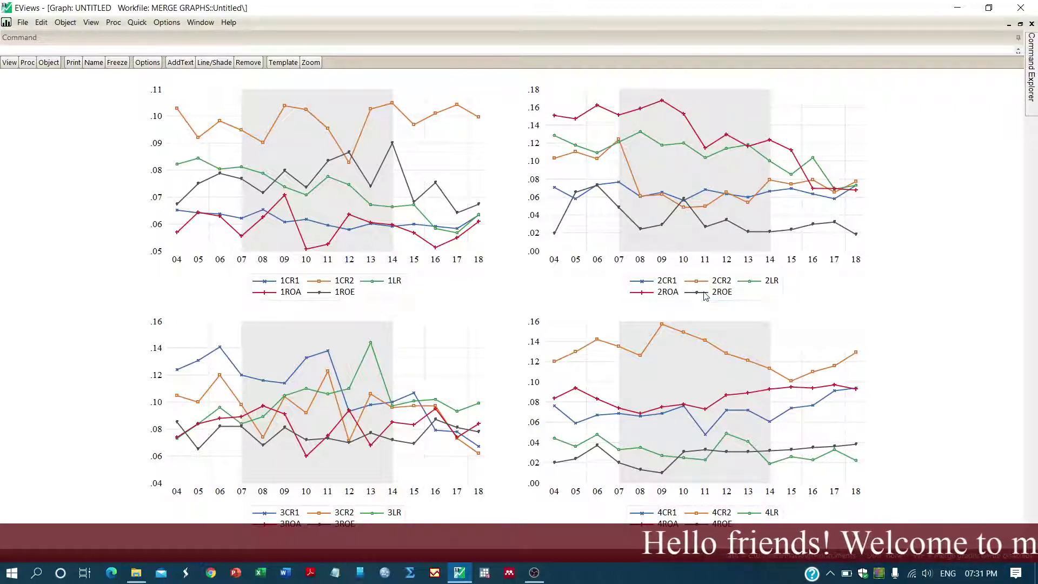
# Step: Remove the legends of the second, fourth and third graphs, keeping only the first graph's legend
pyautogui.rightClick(692, 280)
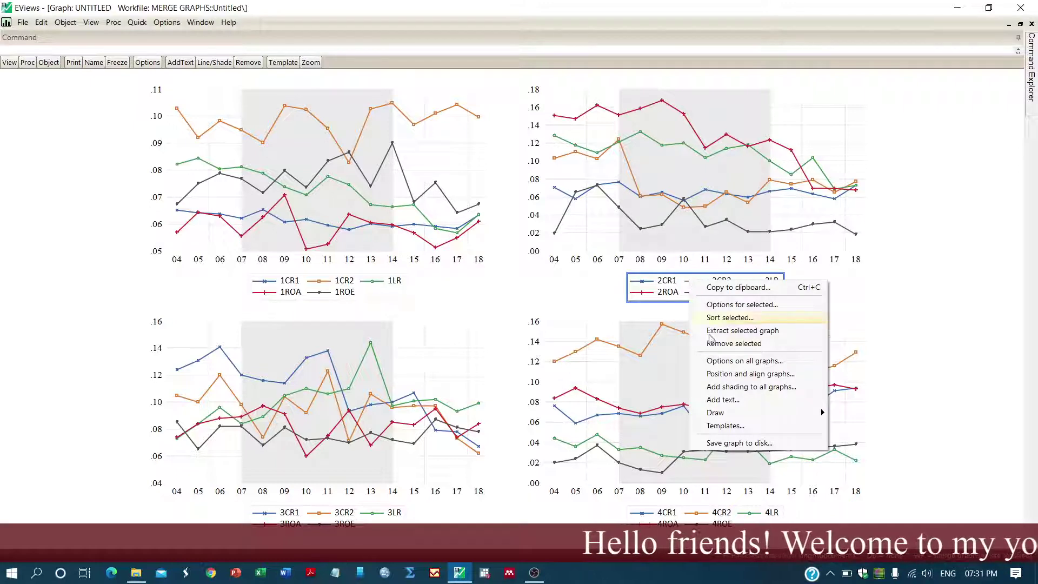
pyautogui.click(734, 345)
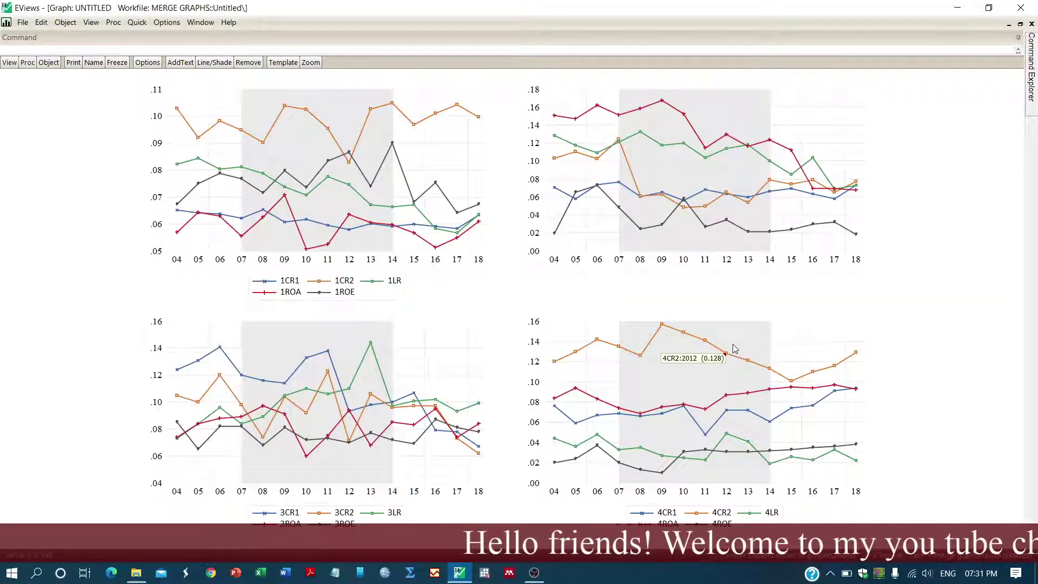
pyautogui.rightClick(642, 519)
pyautogui.click(694, 409)
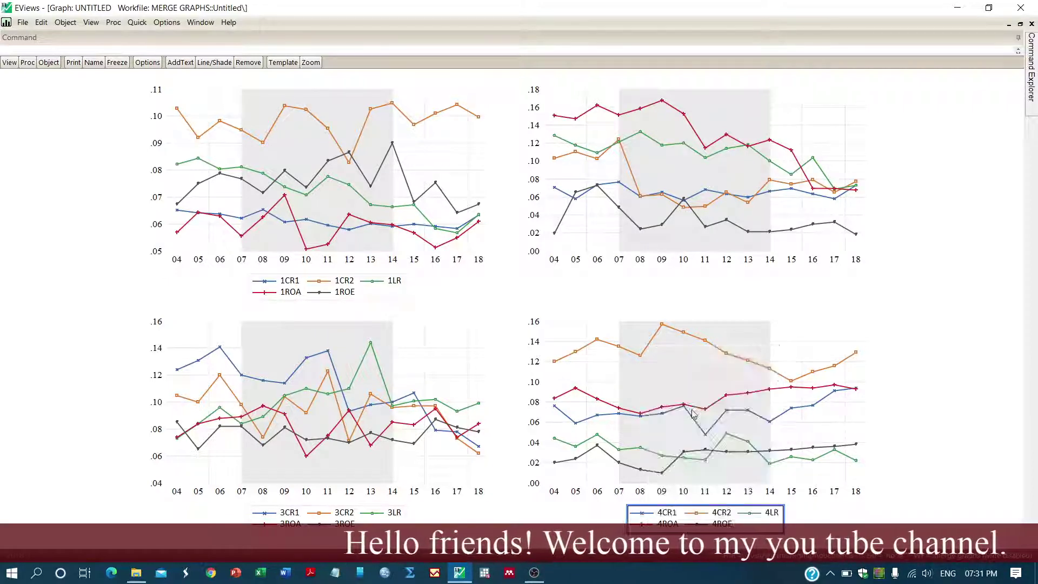
pyautogui.rightClick(345, 521)
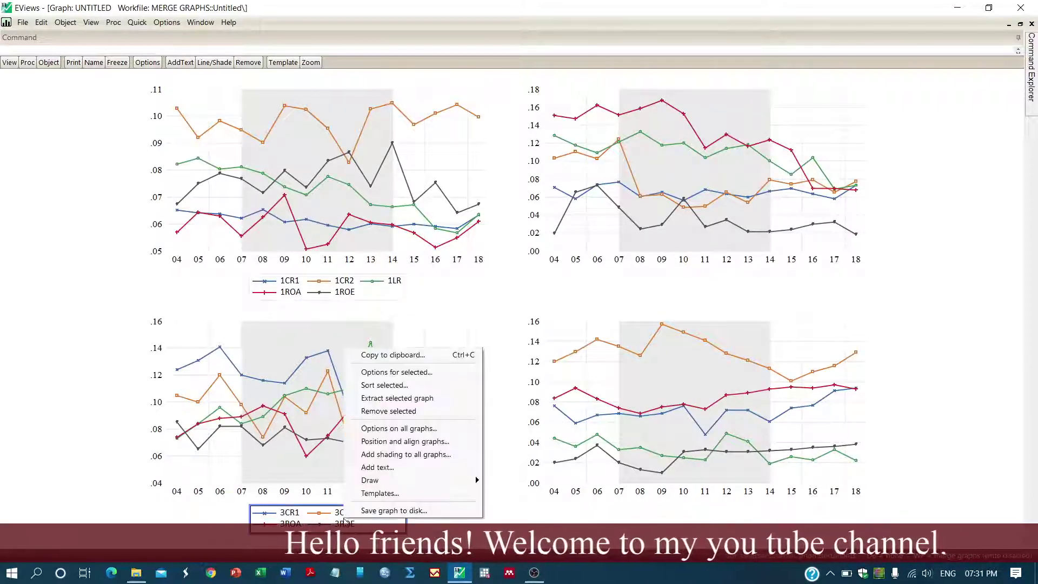
pyautogui.click(388, 411)
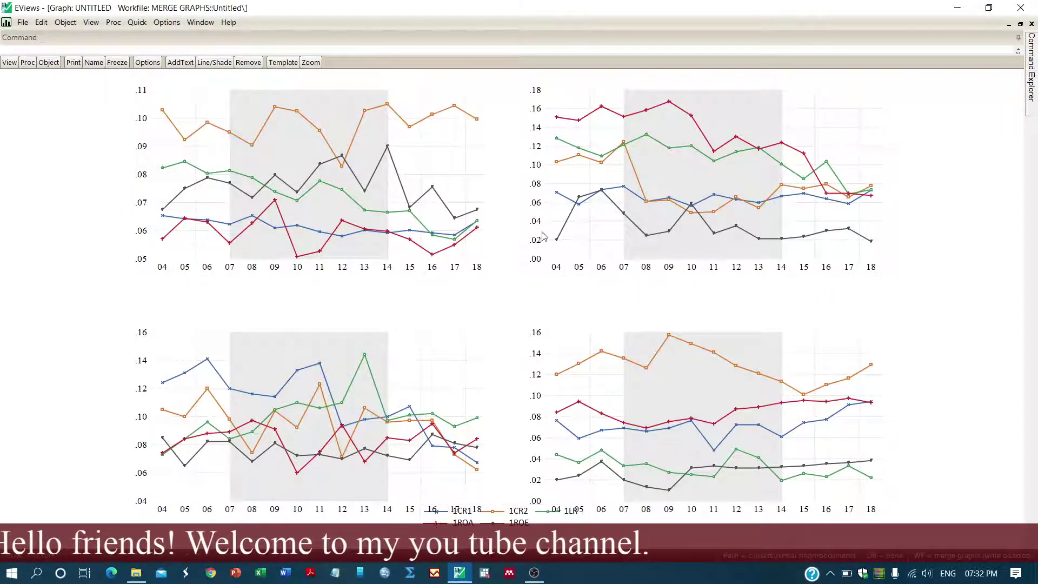
# Step: Set the manual vertical spacing between the graph frames to 0.75 inches in the multiple graph alignment settings
pyautogui.rightClick(512, 296)
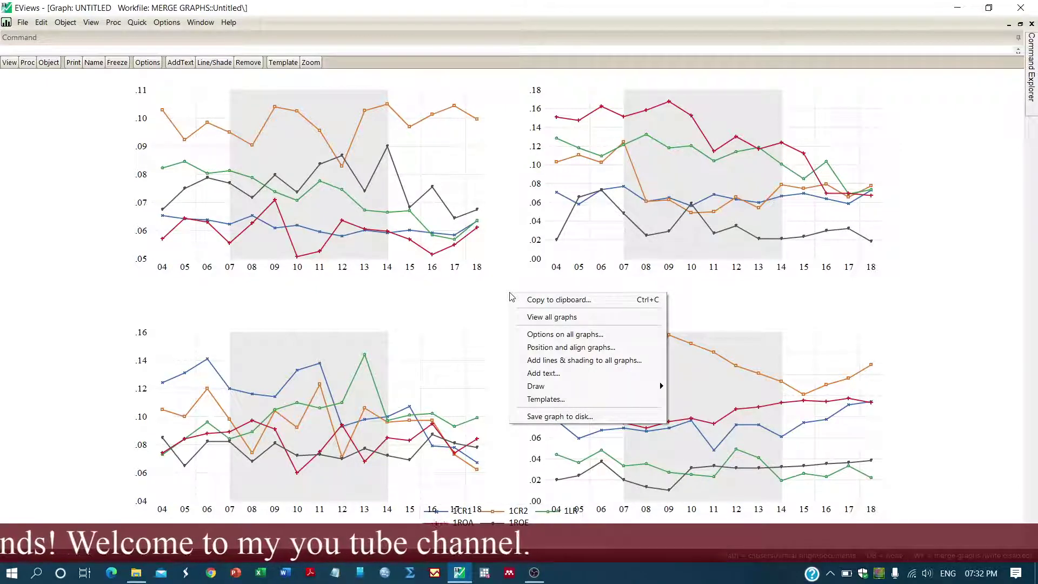
pyautogui.click(571, 348)
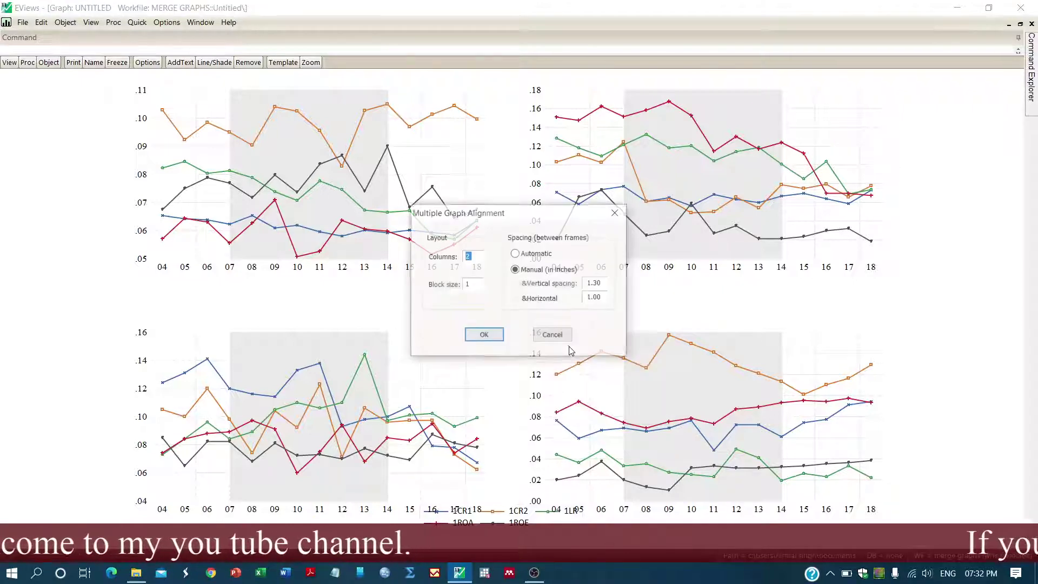
pyautogui.click(603, 285)
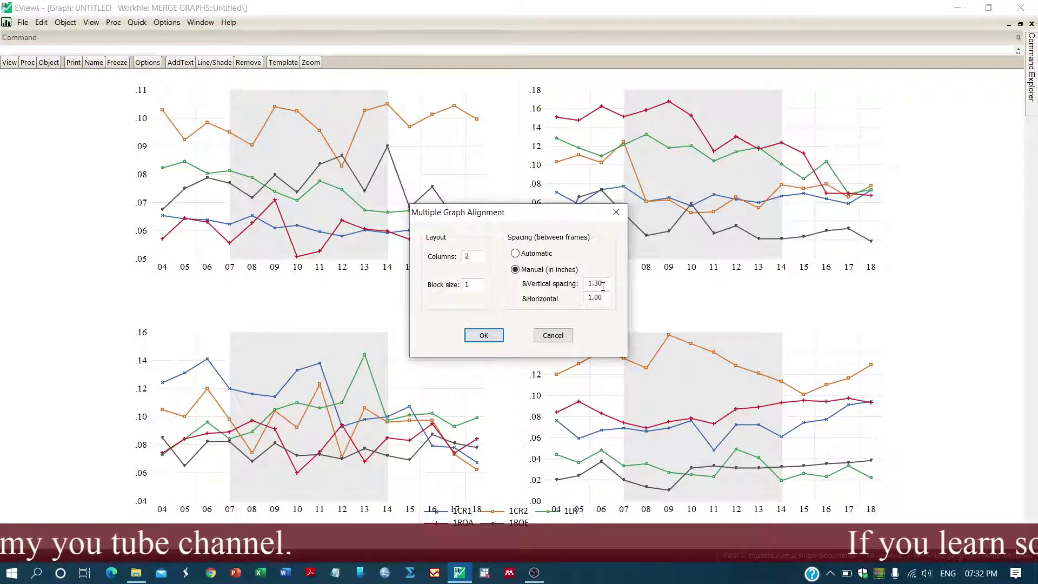
pyautogui.press('BackSpace')
pyautogui.press('BackSpace')
pyautogui.press('BackSpace')
pyautogui.press('BackSpace')
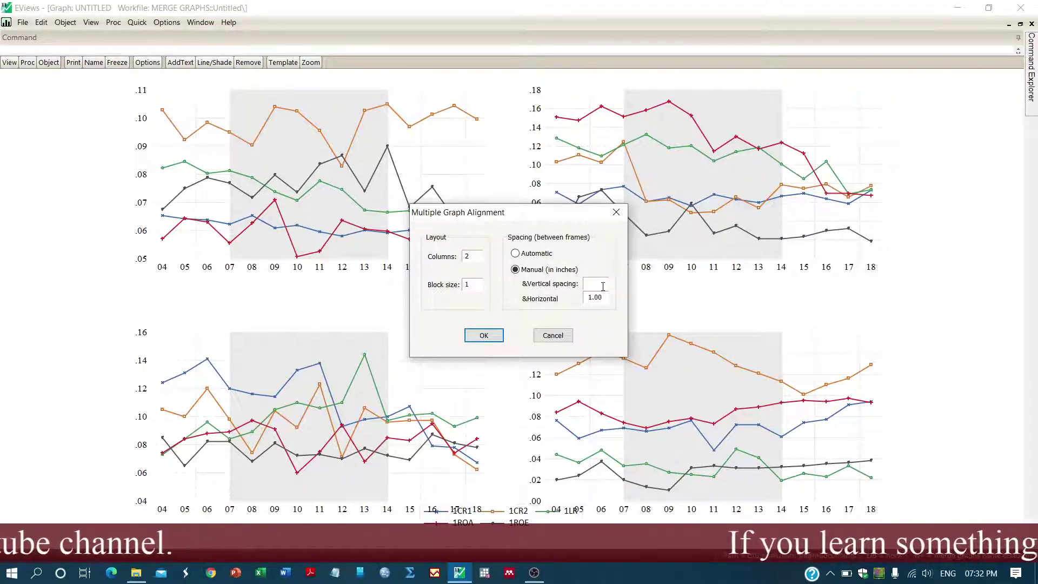
pyautogui.write('0.7')
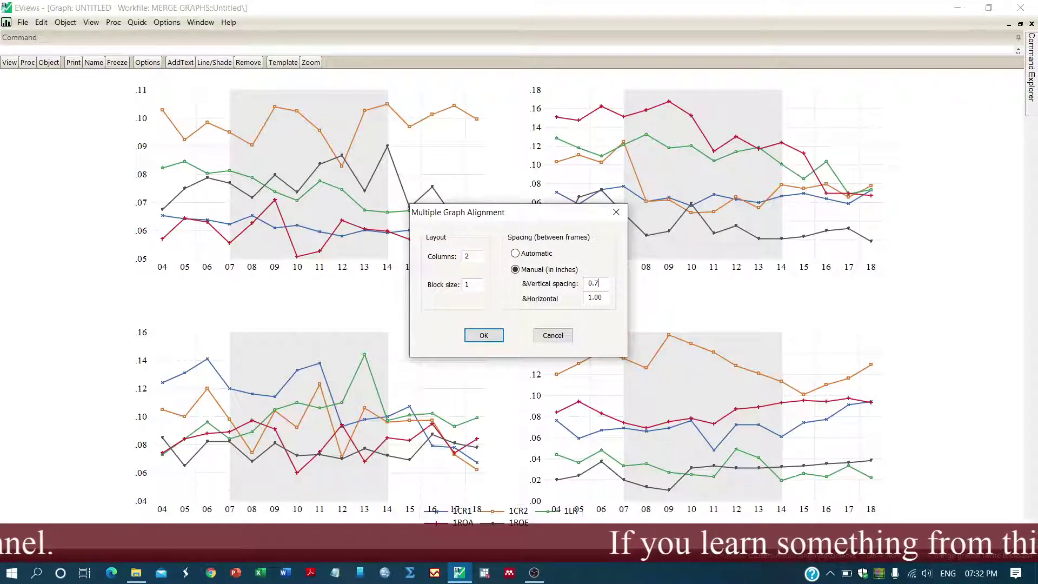
pyautogui.write('5')
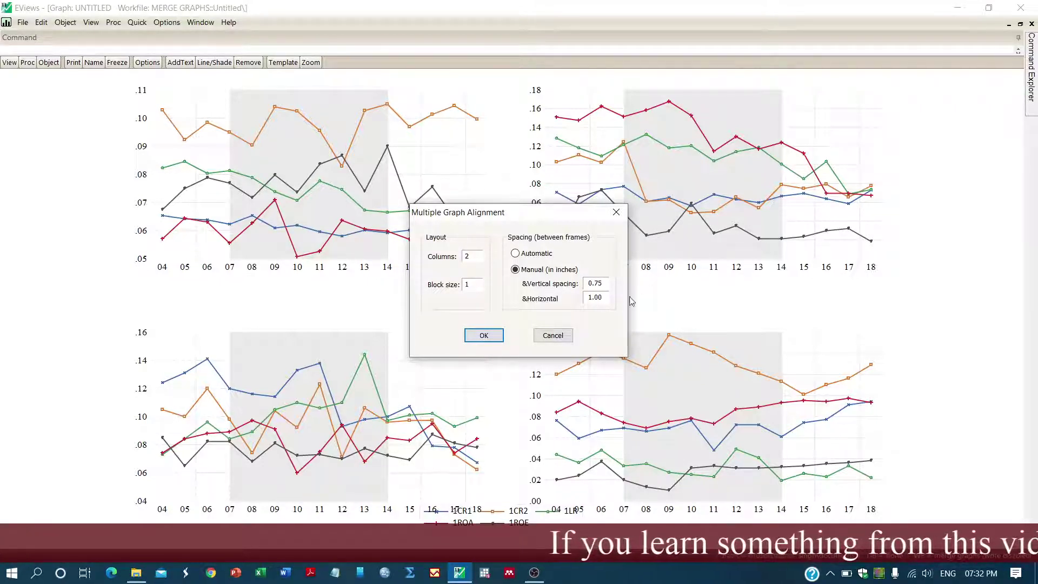
# Step: Set the horizontal spacing between the graph frames to 0.5 inches and apply the alignment
pyautogui.click(605, 297)
pyautogui.press('BackSpace')
pyautogui.press('BackSpace')
pyautogui.press('BackSpace')
pyautogui.press('BackSpace')
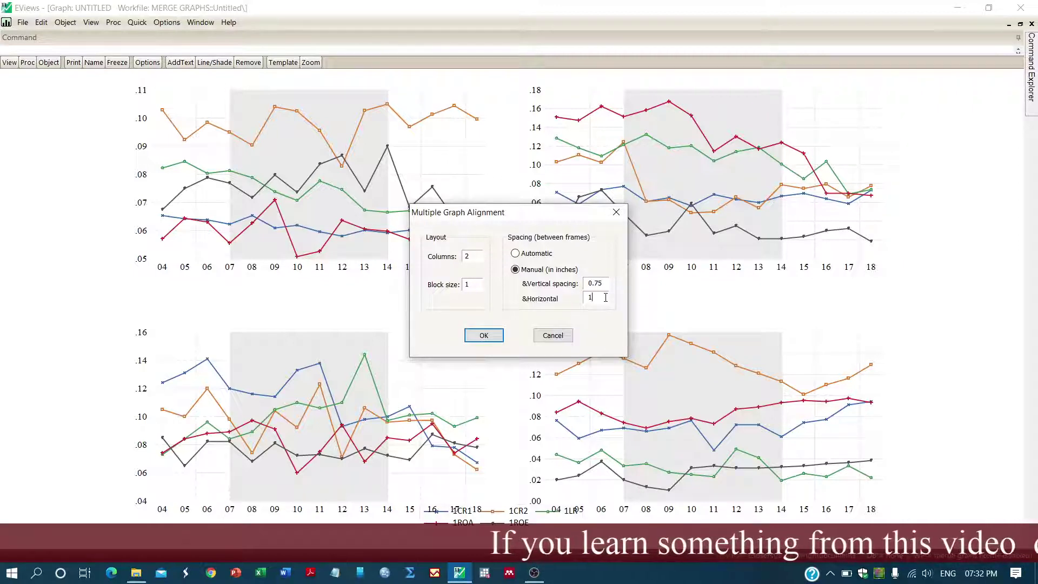
pyautogui.write('0.5')
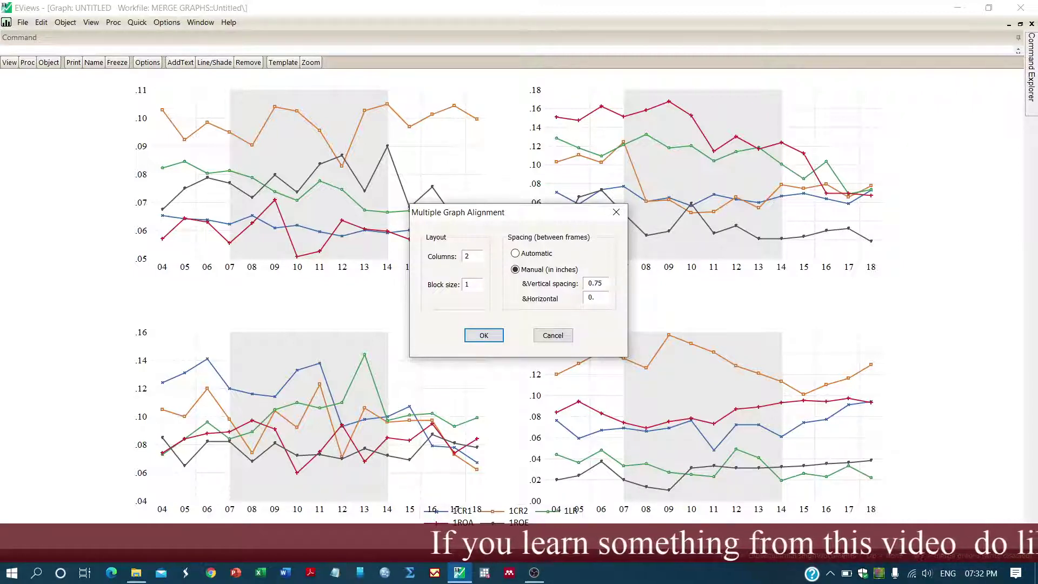
pyautogui.click(484, 335)
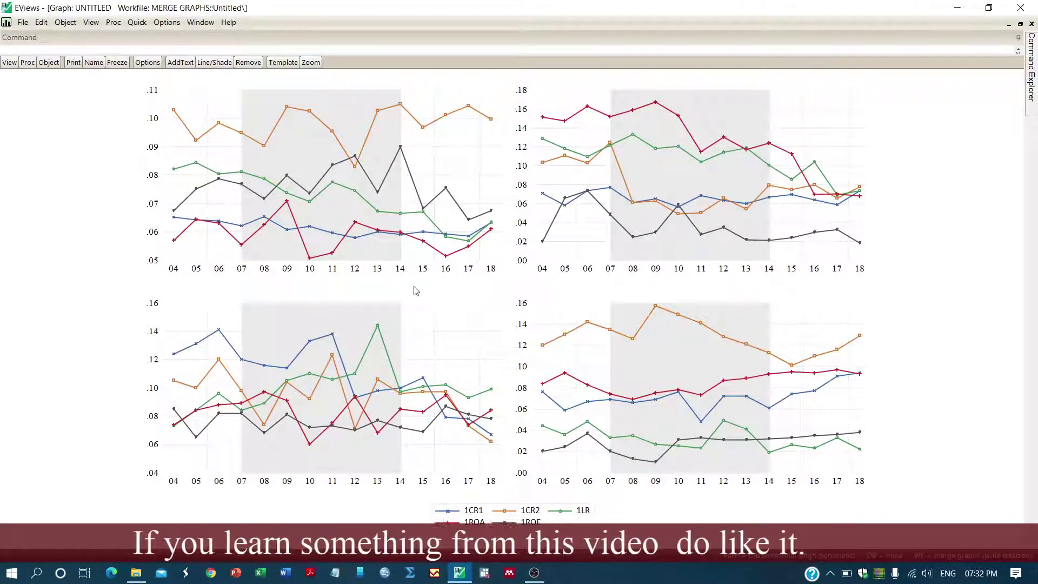
# Step: Add the text label "Bank of Kathmandu" to the merged graph with left justification and user-defined position
pyautogui.rightClick(501, 296)
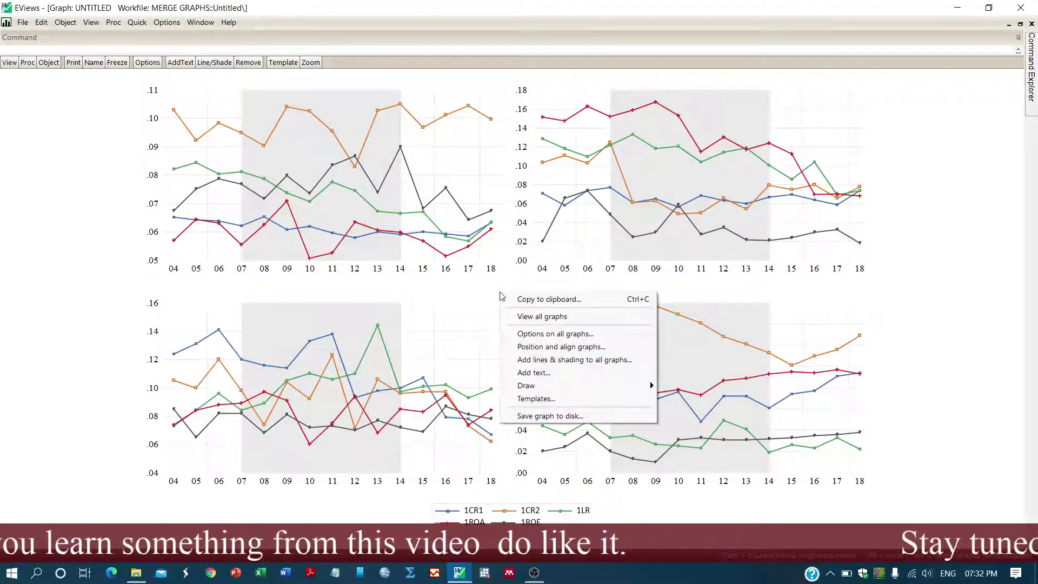
pyautogui.click(543, 379)
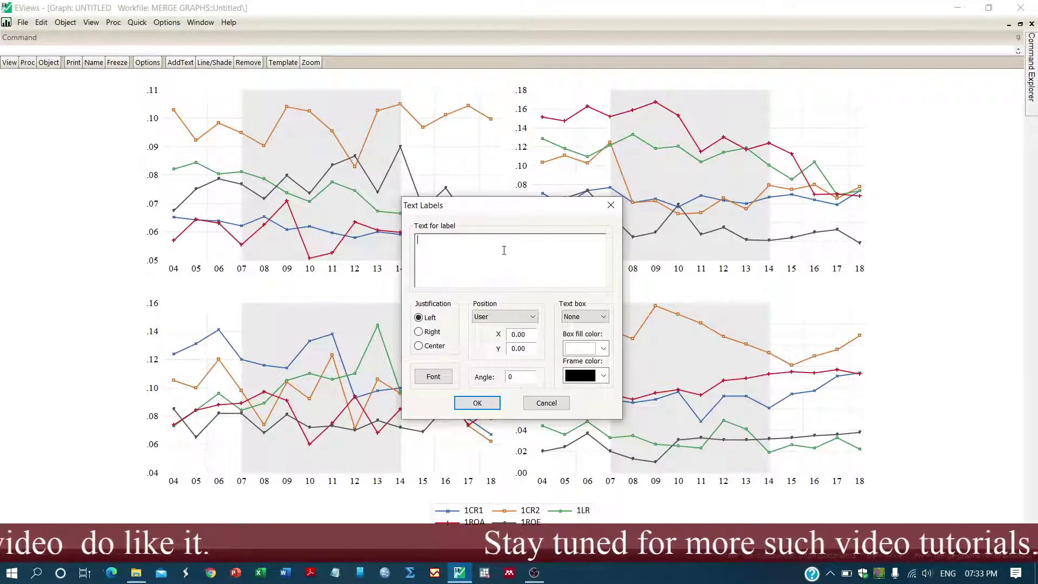
pyautogui.write('Bank of ')
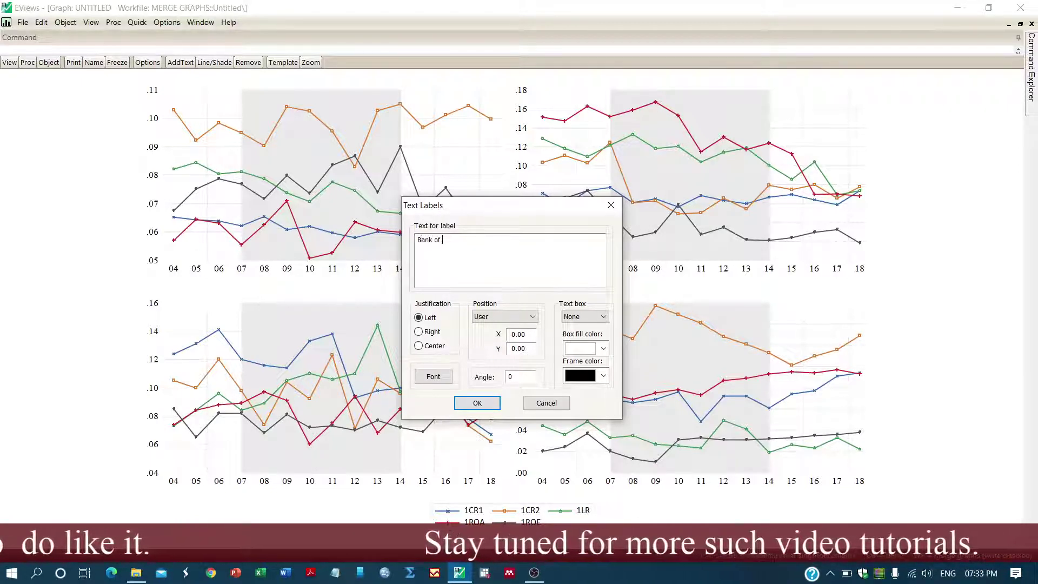
pyautogui.write('Kath')
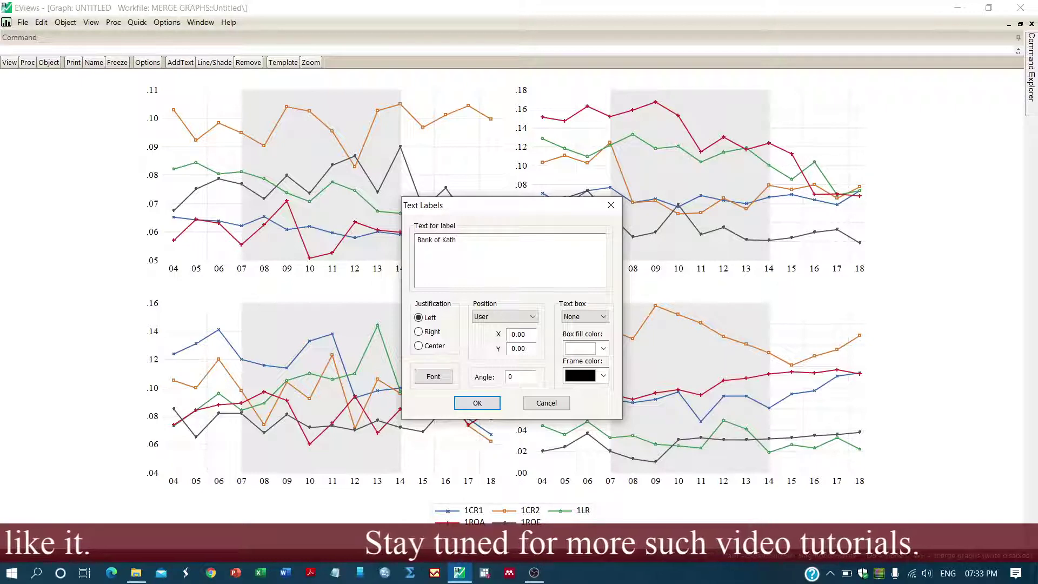
pyautogui.write('mandu')
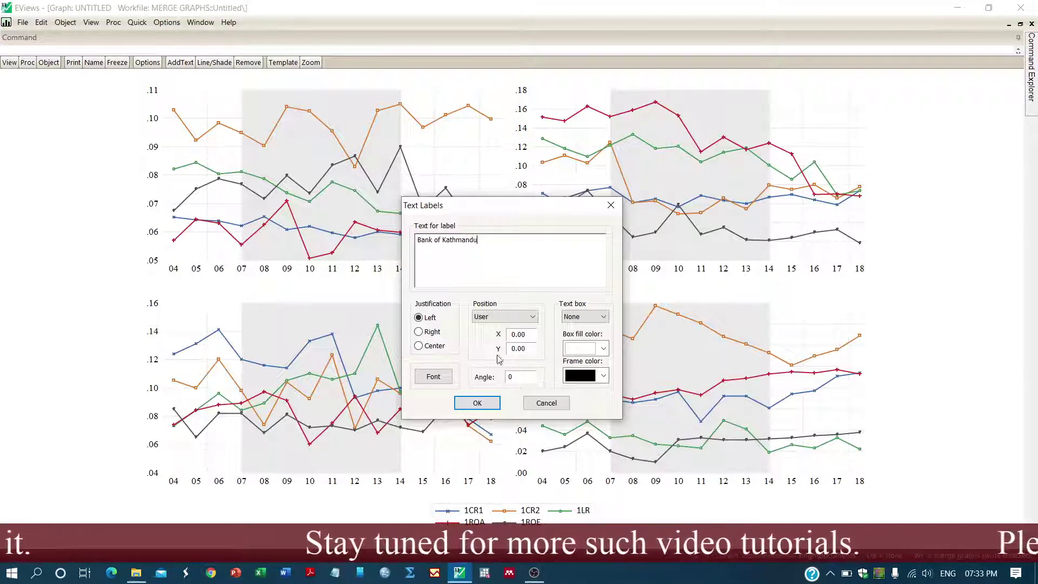
pyautogui.click(477, 403)
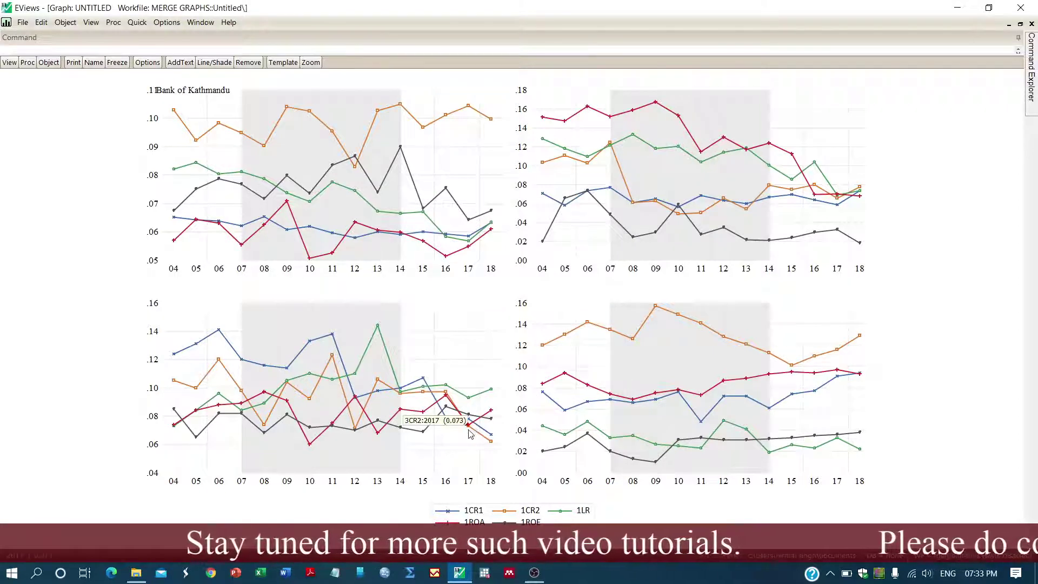
# Step: Move the "Bank of Kathmandu" label to just below the year axis of the first graph, centred under it
pyautogui.click(178, 91)
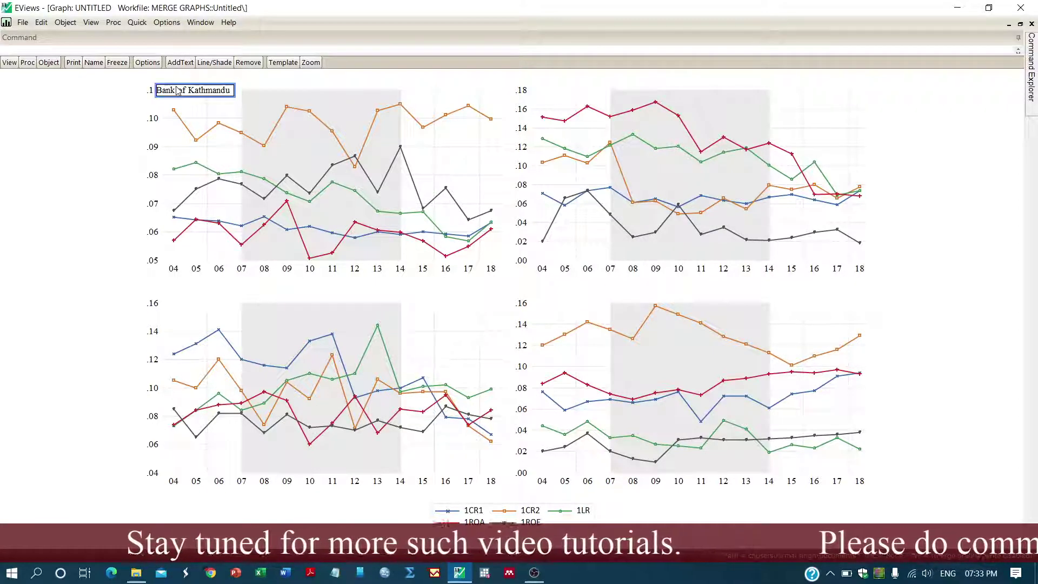
pyautogui.click(325, 287)
pyautogui.moveTo(298, 290); pyautogui.dragTo(296, 286)
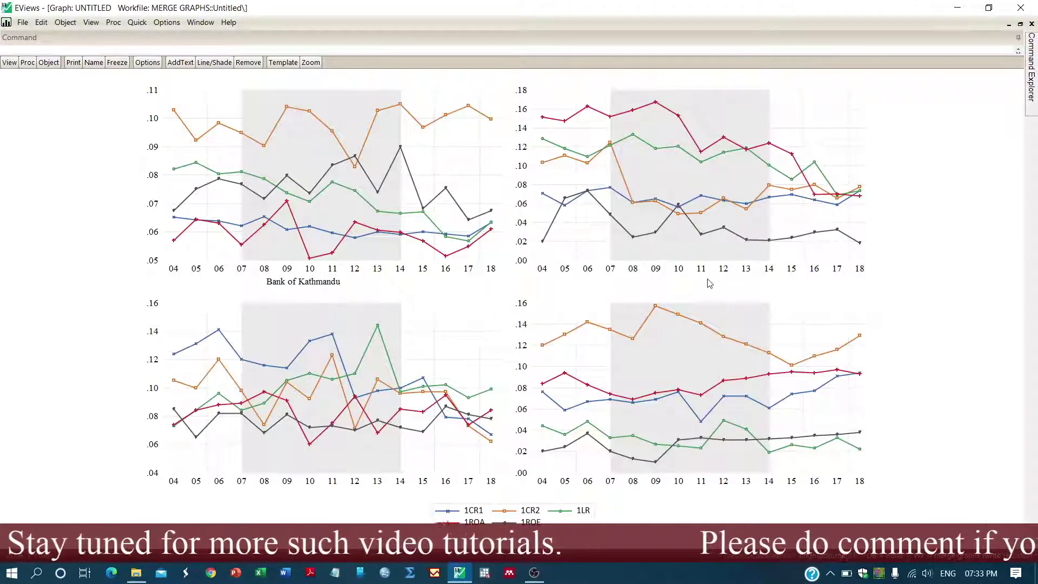
pyautogui.moveTo(637, 235)
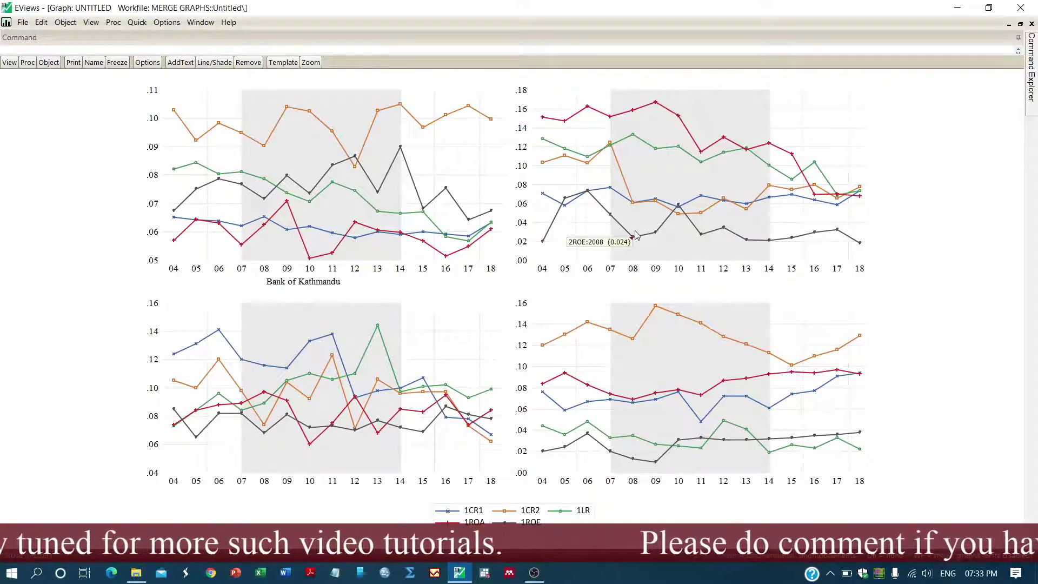
pyautogui.moveTo(565, 339)
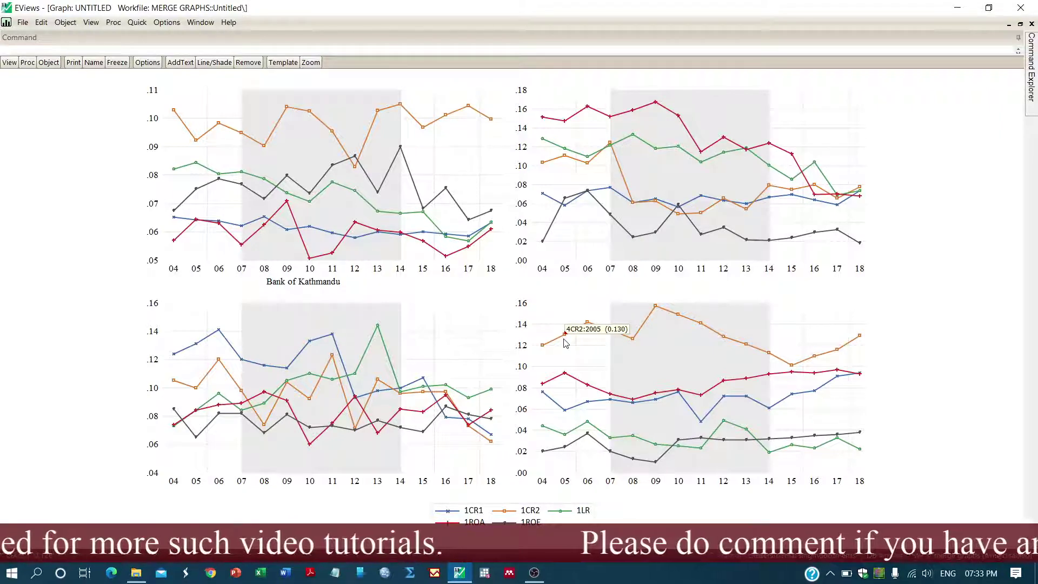